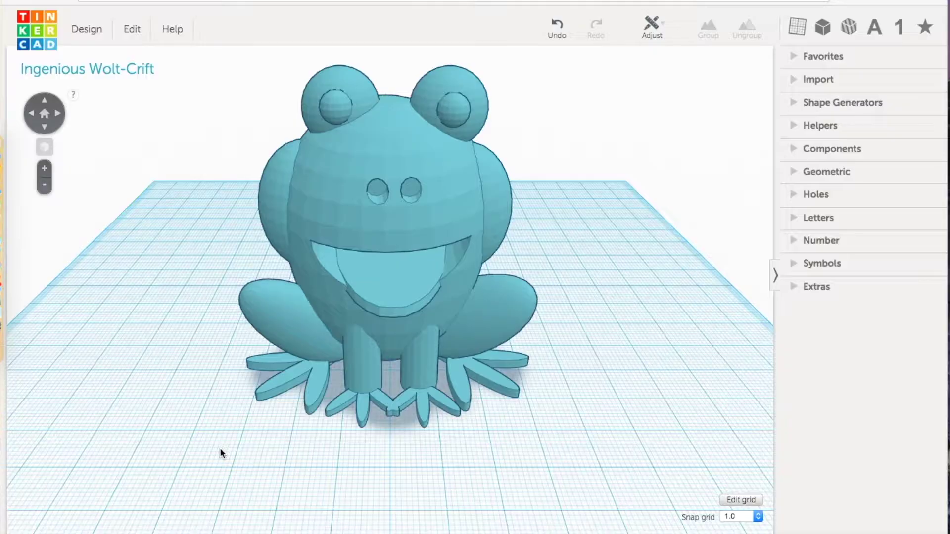
Examine the finished frog model from its sides and back.
left_click(60, 116)
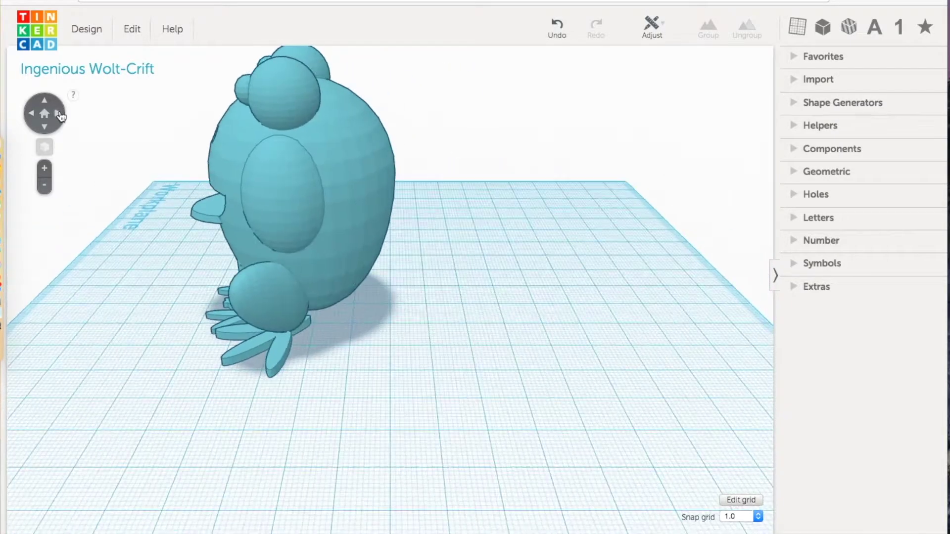
left_click(60, 115)
left_click(61, 115)
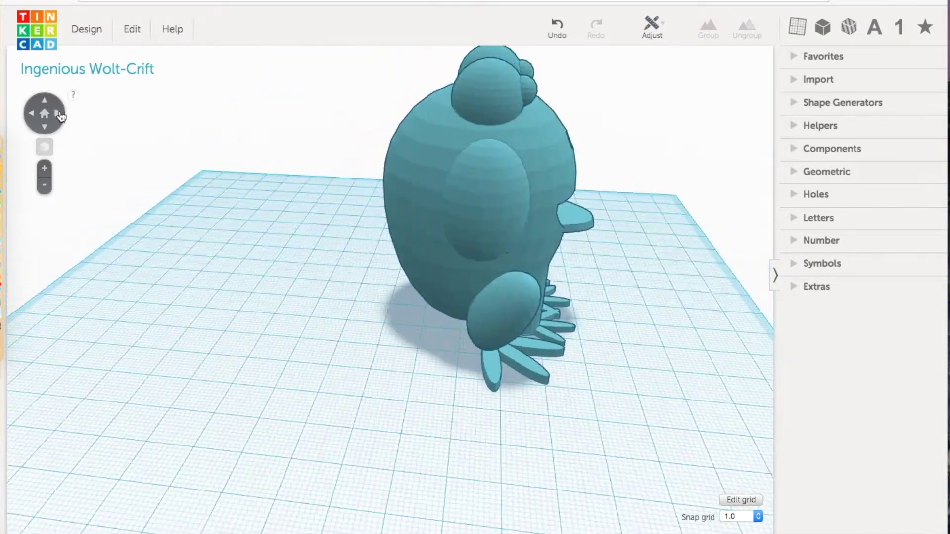
left_click(60, 115)
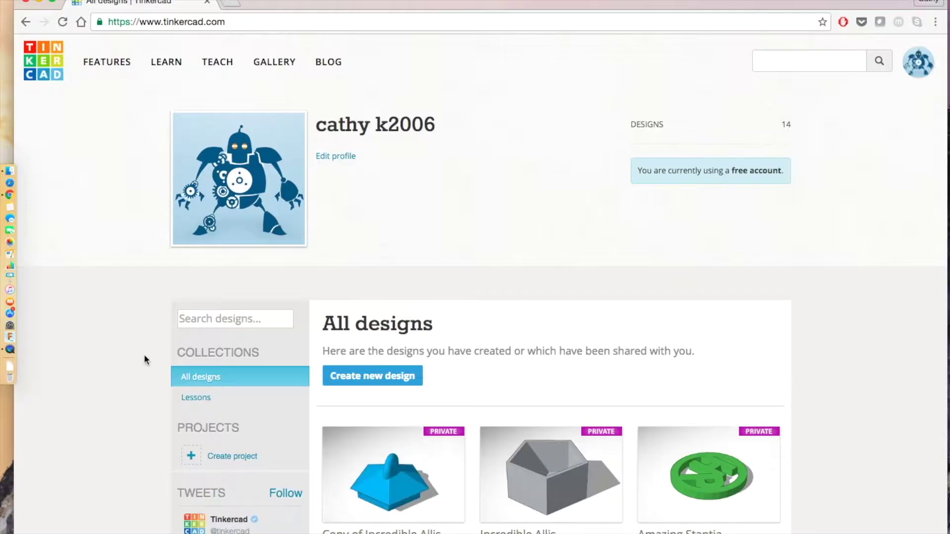
Create a new blank design from the list of all designs.
scroll(591, 245, "down", 2)
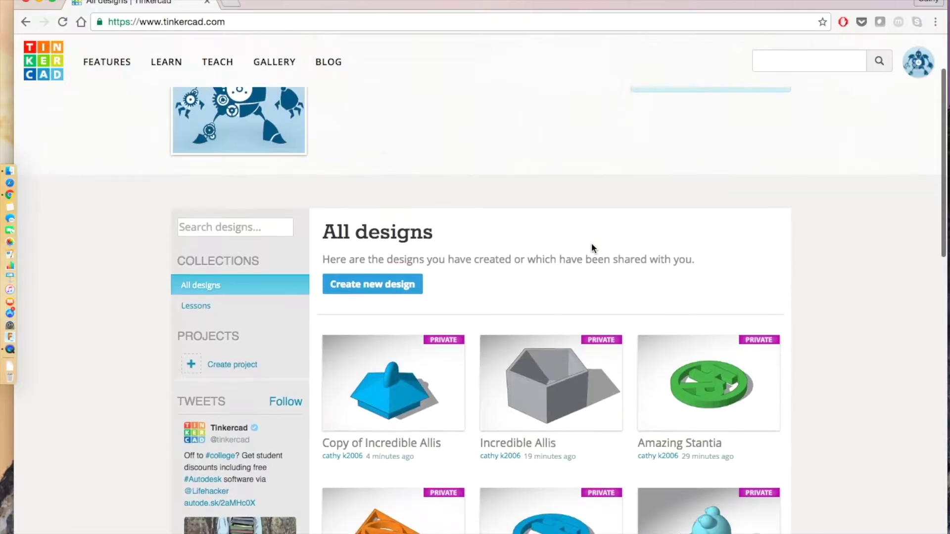
left_click(374, 283)
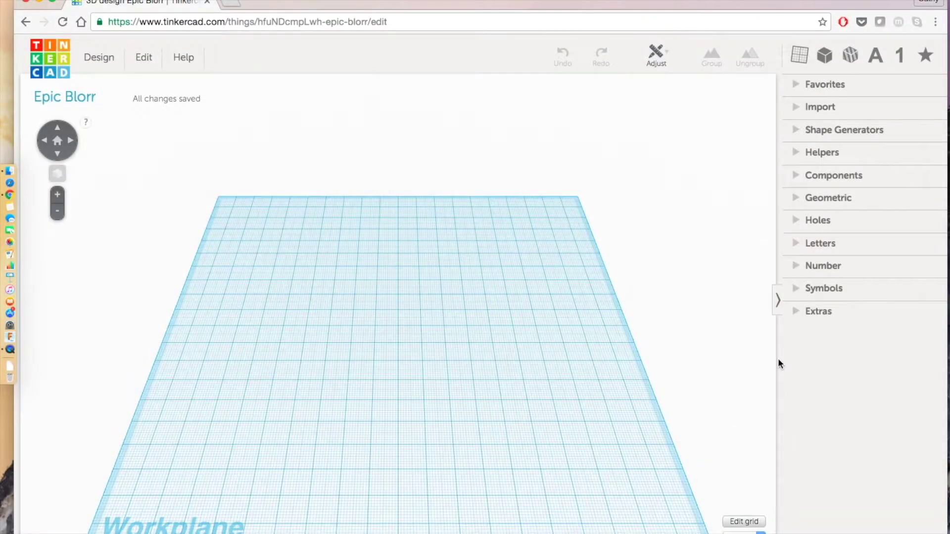
Place an egg in the middle of the workplane and rotate it upside down so its narrow end faces down.
left_click(800, 314)
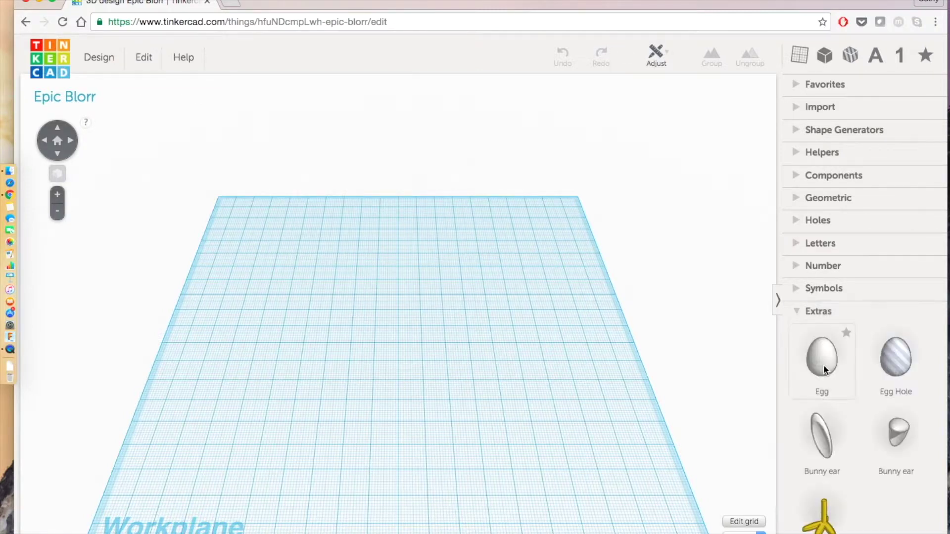
left_click_drag(821, 358, 394, 356)
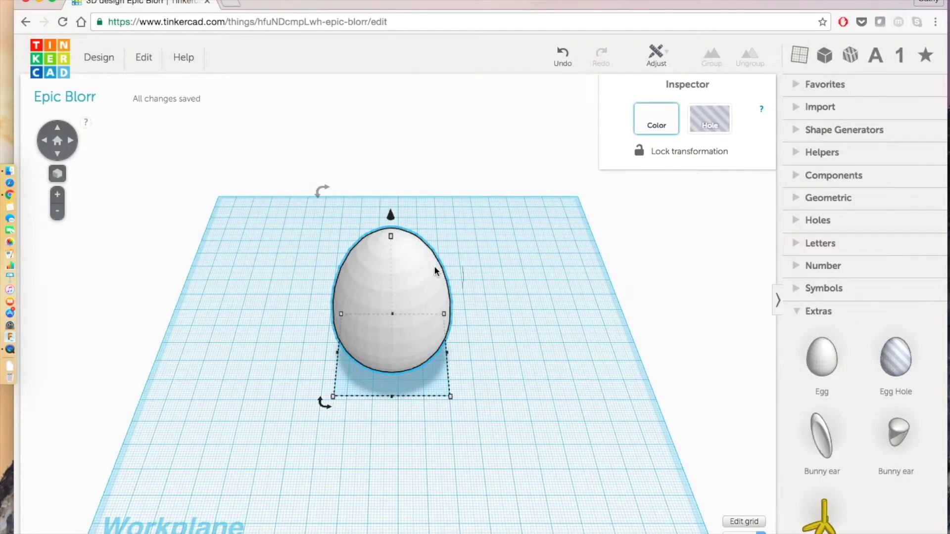
left_click_drag(465, 279, 411, 429)
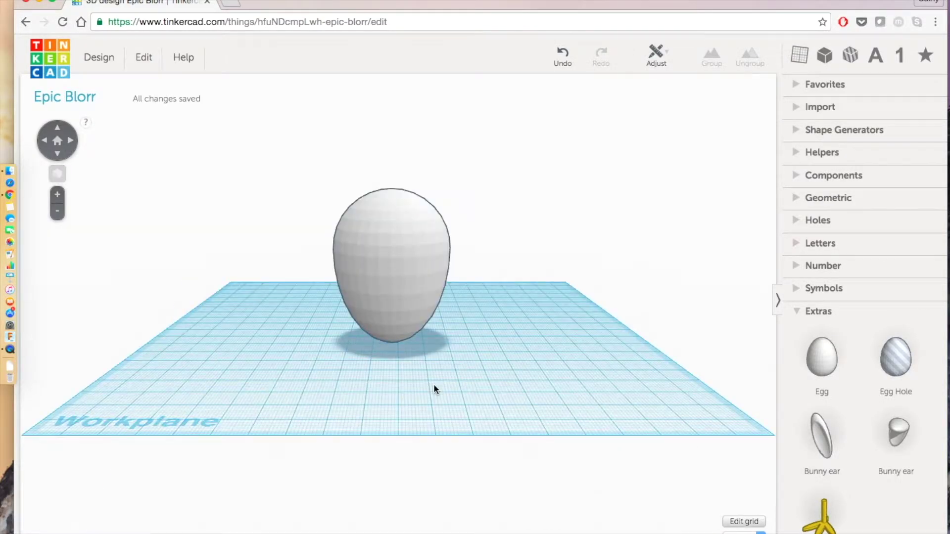
Add a sphere beside the egg and raise it 56 mm above the workplane.
left_click(800, 310)
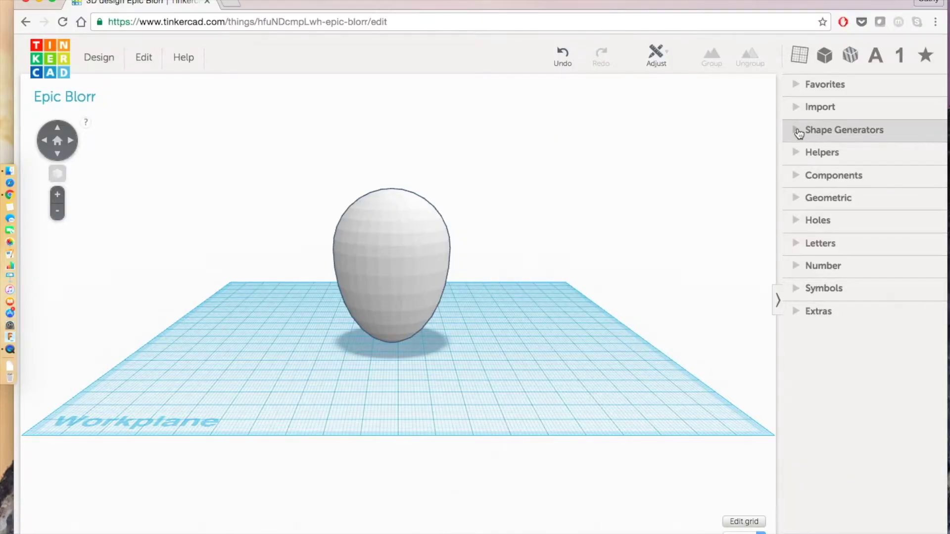
left_click(797, 201)
left_click_drag(895, 403, 509, 346)
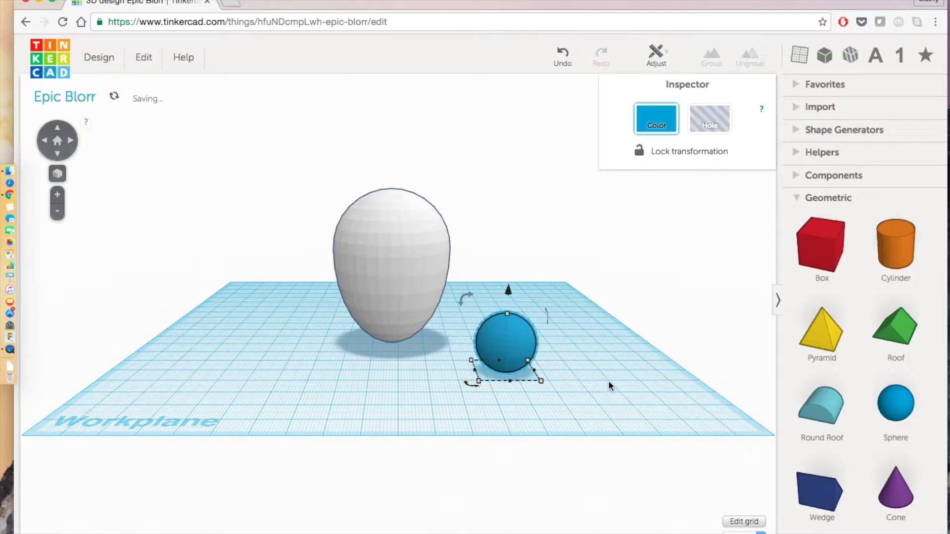
left_click_drag(509, 282, 519, 118)
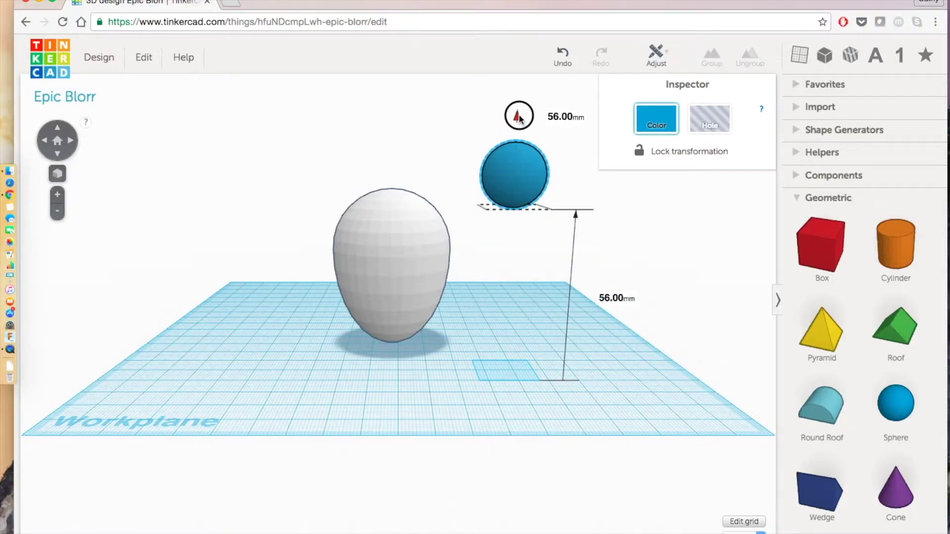
Move the raised sphere over the top of the egg and scale it down proportionally.
left_click(58, 128)
left_click_drag(399, 82, 407, 214)
scroll(426, 178, "up", 3)
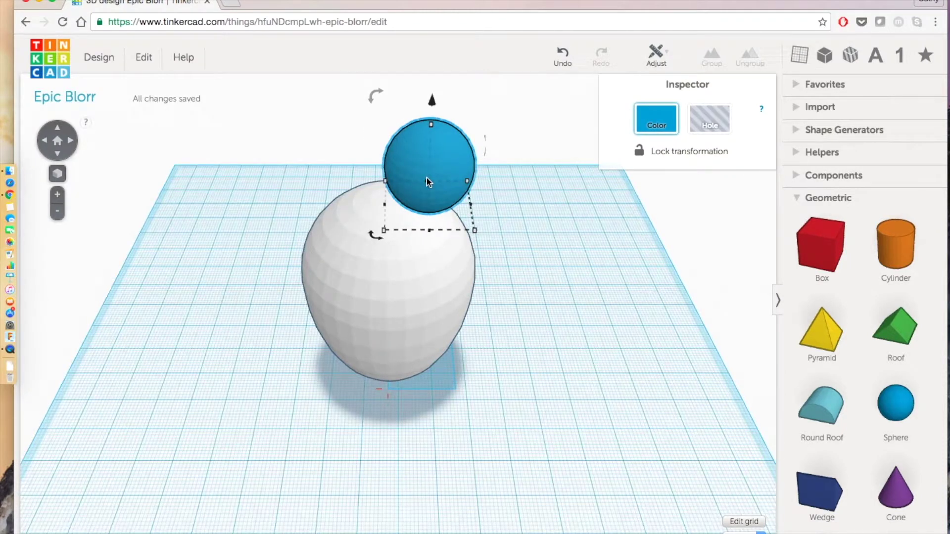
left_click_drag(467, 181, 419, 199, "shift")
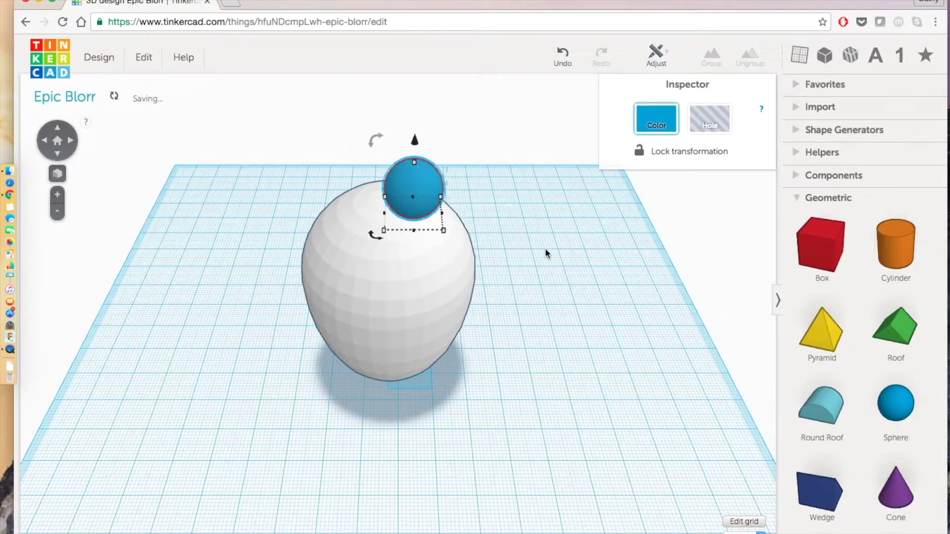
left_click(546, 253)
Lower the sphere and nudge it forward and to the right until it sinks into the egg's top as an eye.
left_click(56, 156)
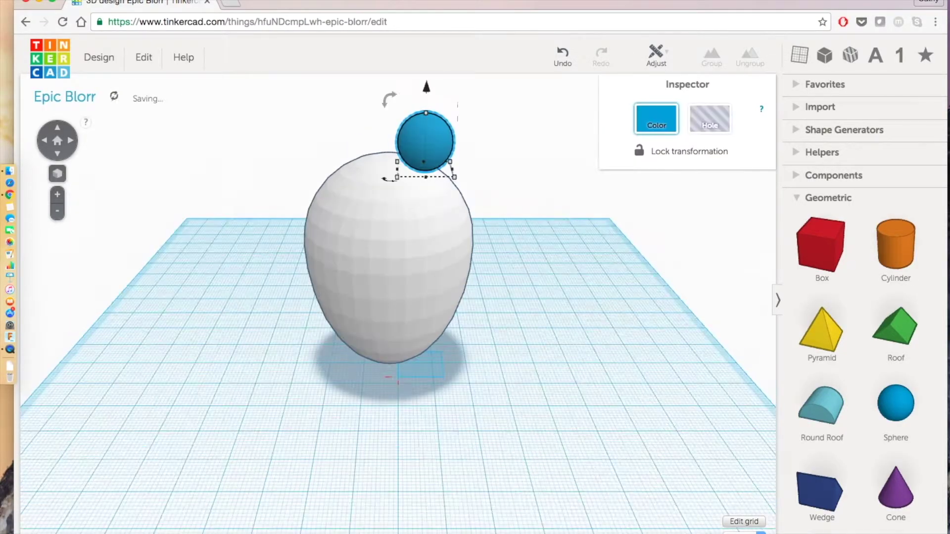
key("super+Down")
key("super+Down")
key("Down")
key("Down")
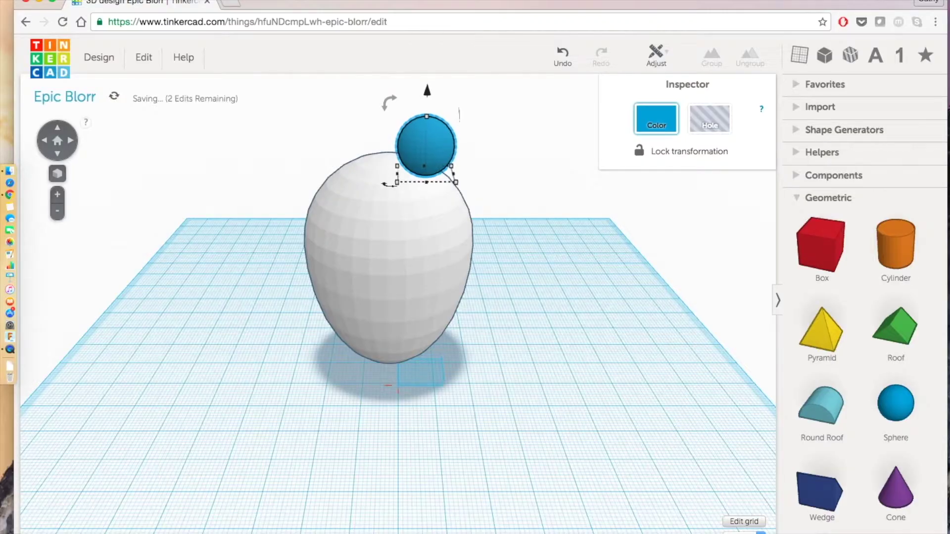
key("Right")
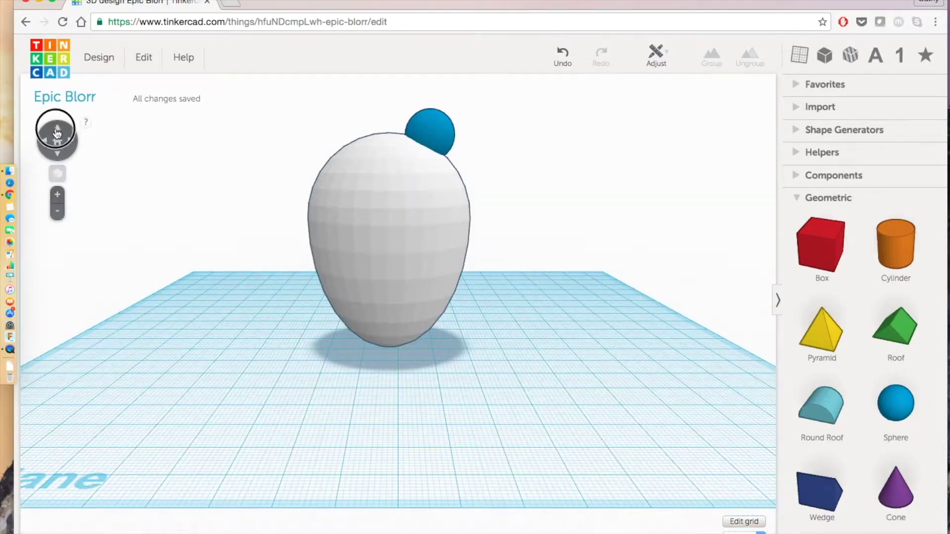
left_click(58, 129)
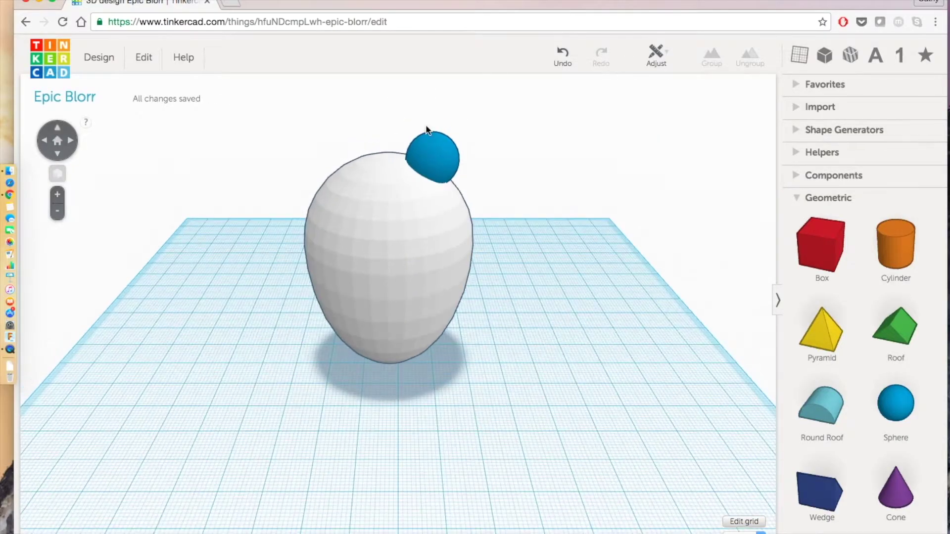
Duplicate the eye sphere and position the copy level with it on the opposite side of the egg's top.
left_click(435, 166)
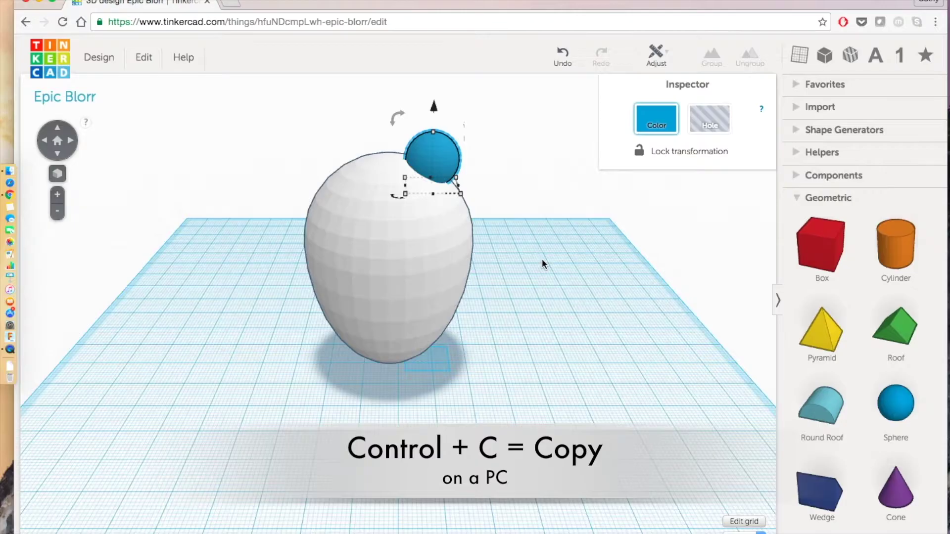
key("ctrl+v")
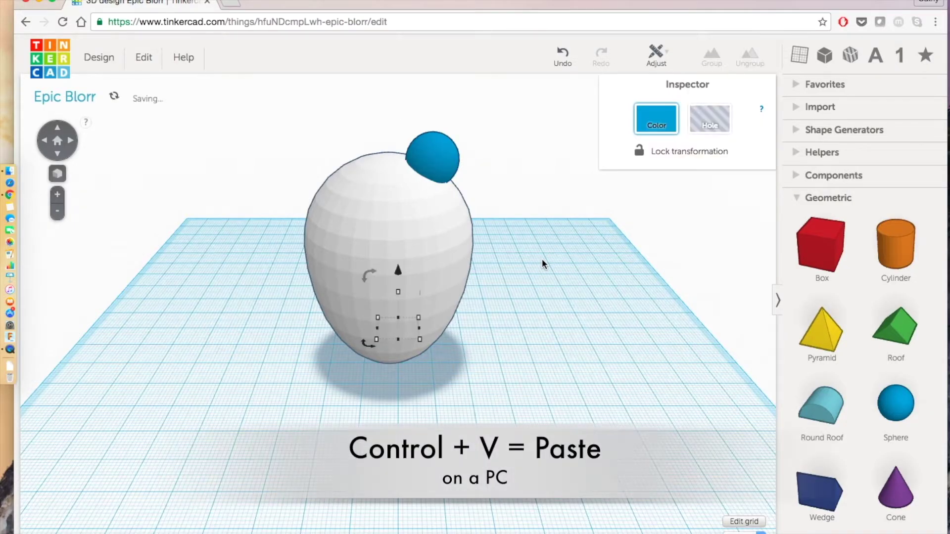
left_click_drag(397, 270, 399, 96)
left_click(505, 135)
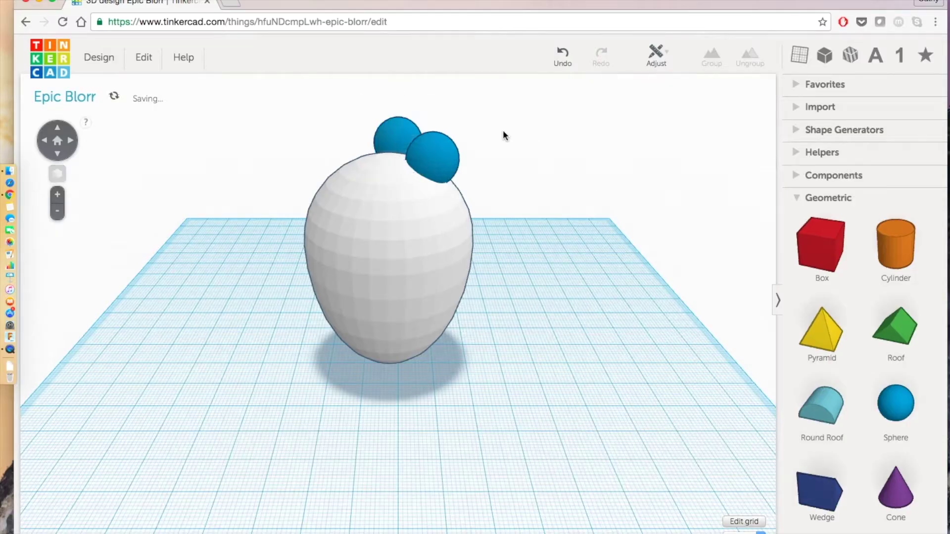
left_click_drag(396, 138, 351, 153)
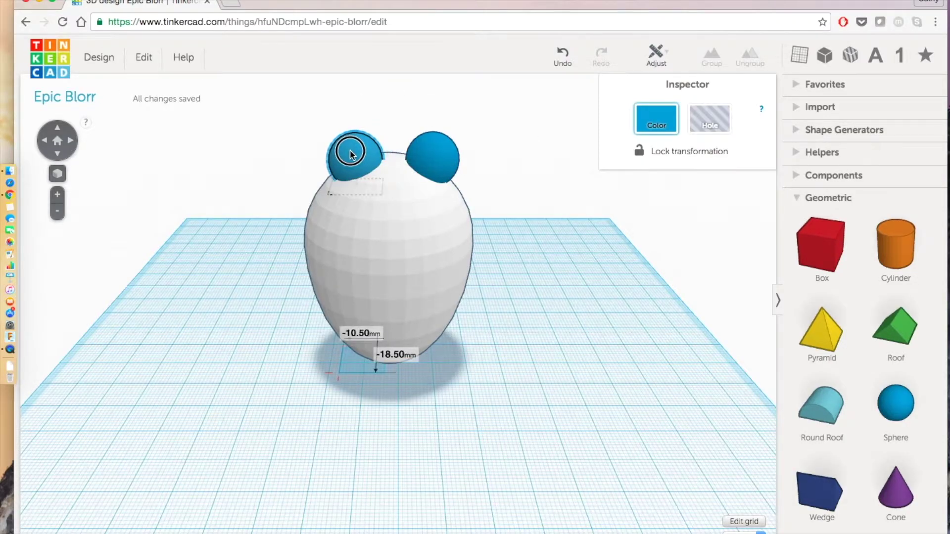
left_click(574, 222)
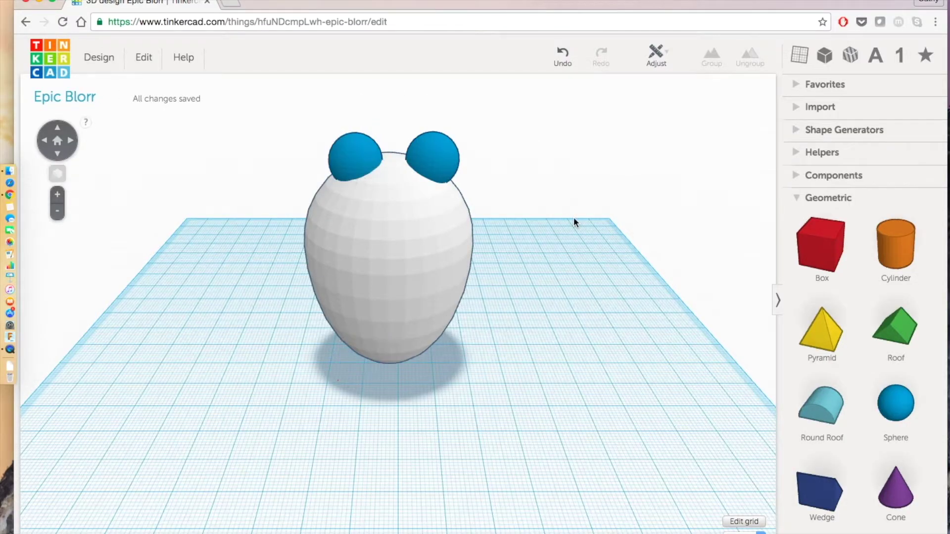
left_click(71, 143)
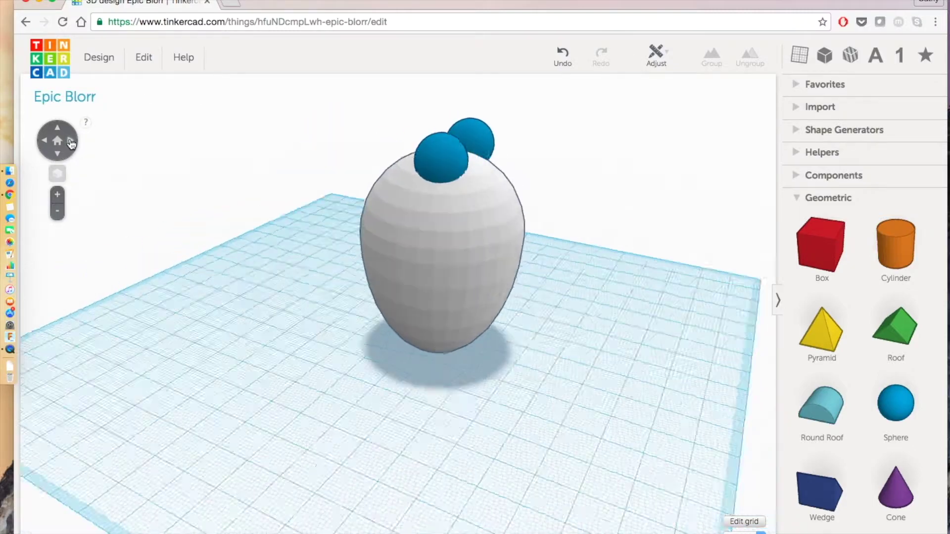
left_click(45, 142)
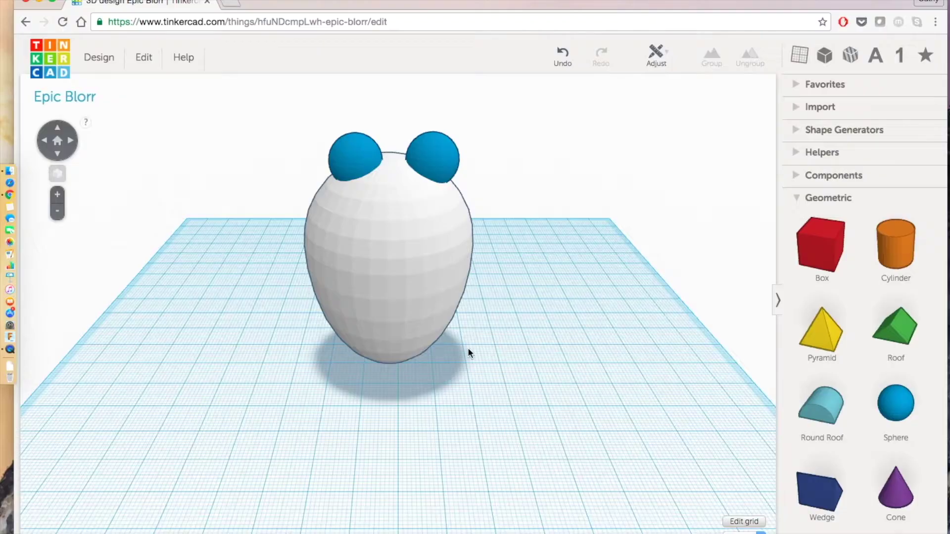
Group the egg body and both eye spheres into one object.
left_click_drag(254, 110, 537, 411)
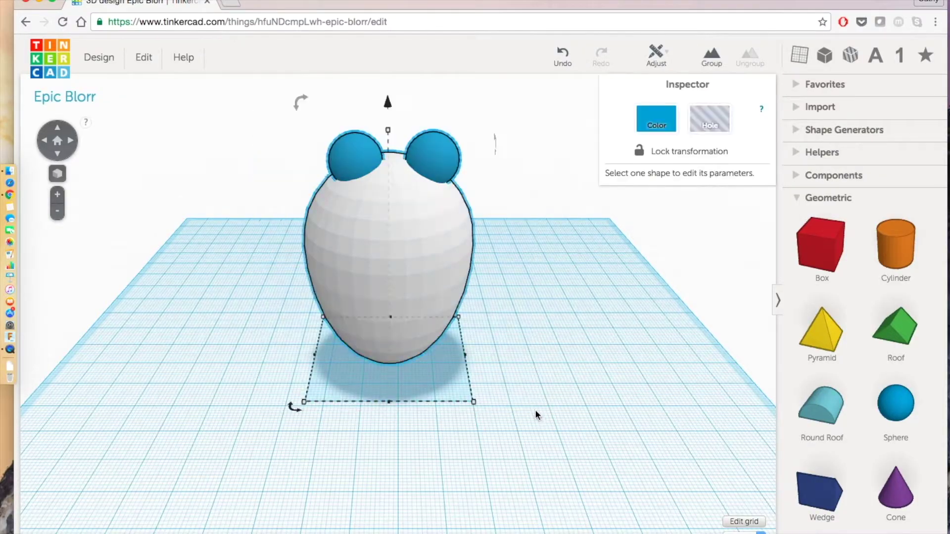
left_click(711, 60)
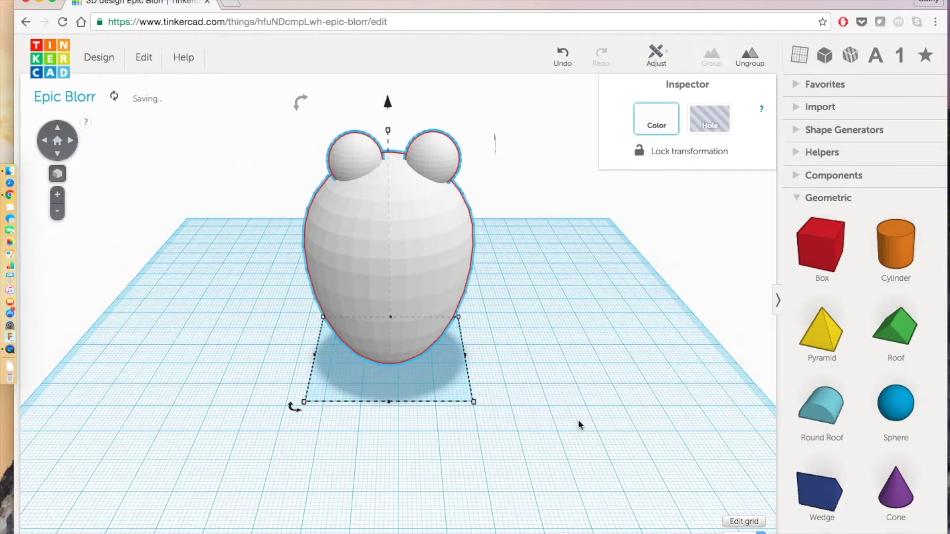
left_click(661, 300)
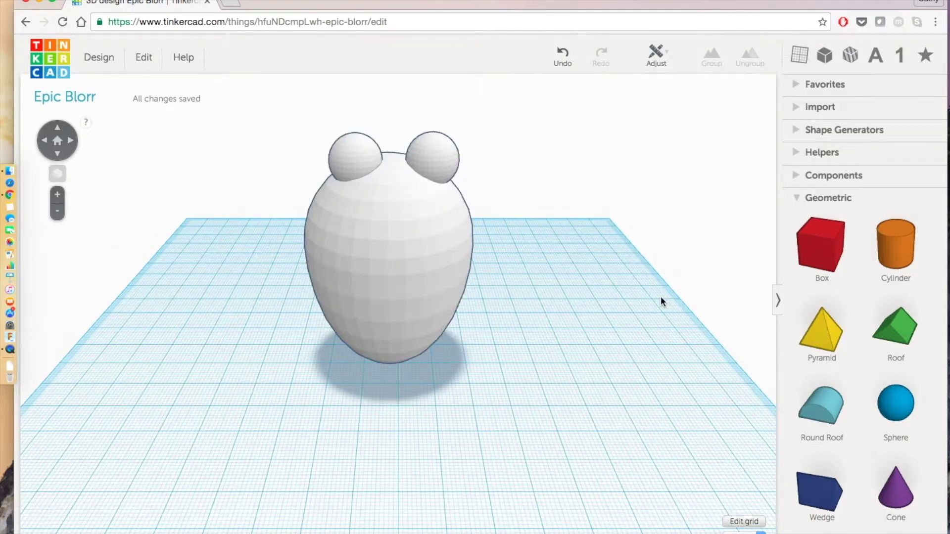
left_click(438, 155)
left_click(658, 295)
Add another sphere, shrink it uniformly to pupil size, and set it into the front of the right-hand eye.
left_click_drag(895, 419, 526, 358)
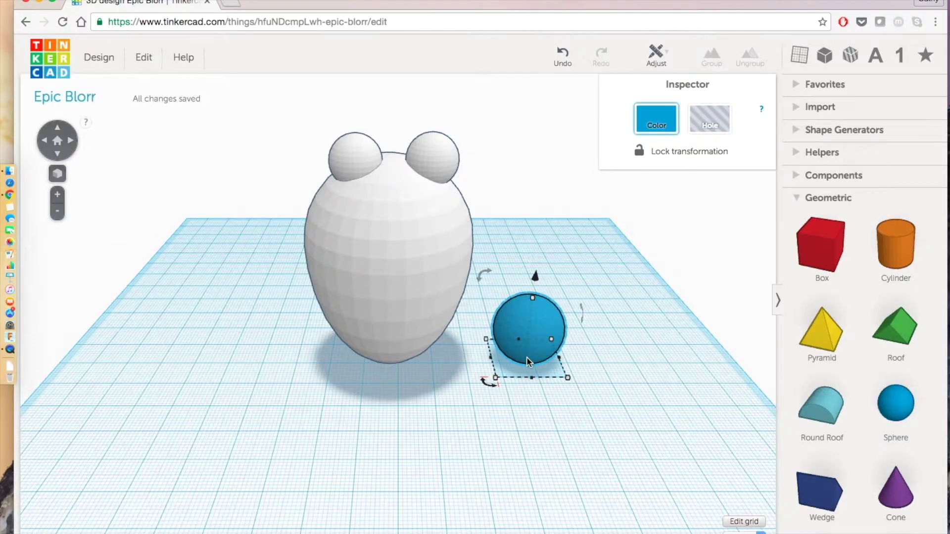
left_click_drag(568, 378, 501, 339, "shift")
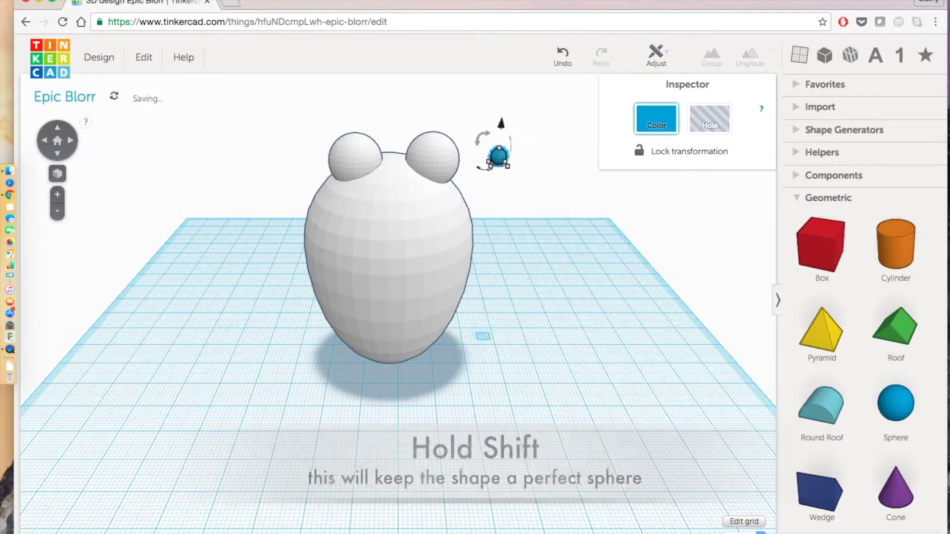
key("Left")
key("Left")
key("Left")
key("Left")
key("Left")
key("Left")
key("Left")
key("Left")
key("Left")
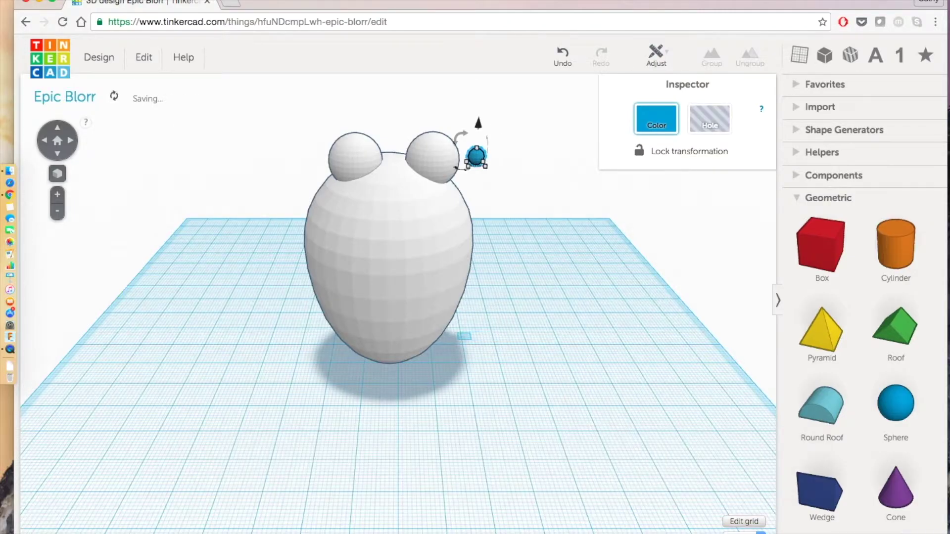
left_click_drag(465, 156, 441, 164)
left_click(441, 164)
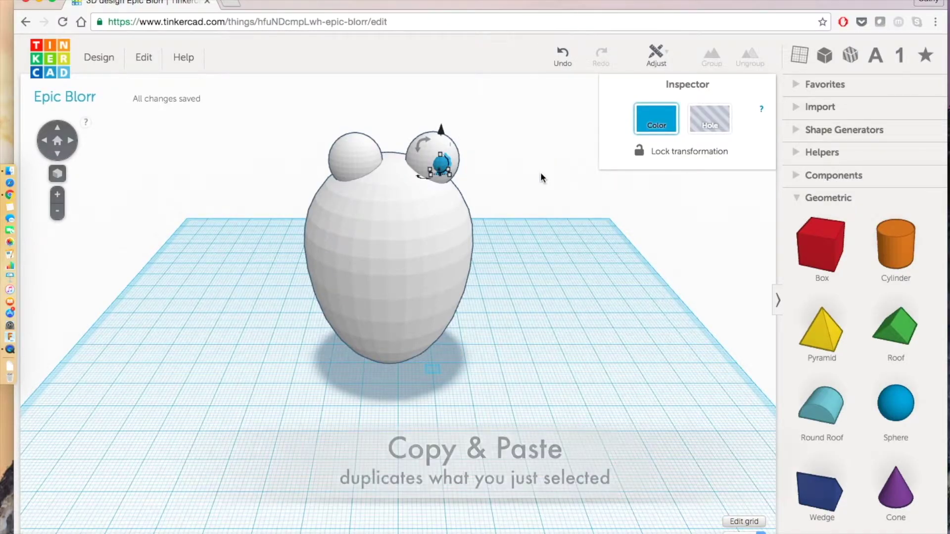
Duplicate the pupil sphere and position the copy on the front of the left-hand eye.
key("ctrl+c")
key("ctrl+v")
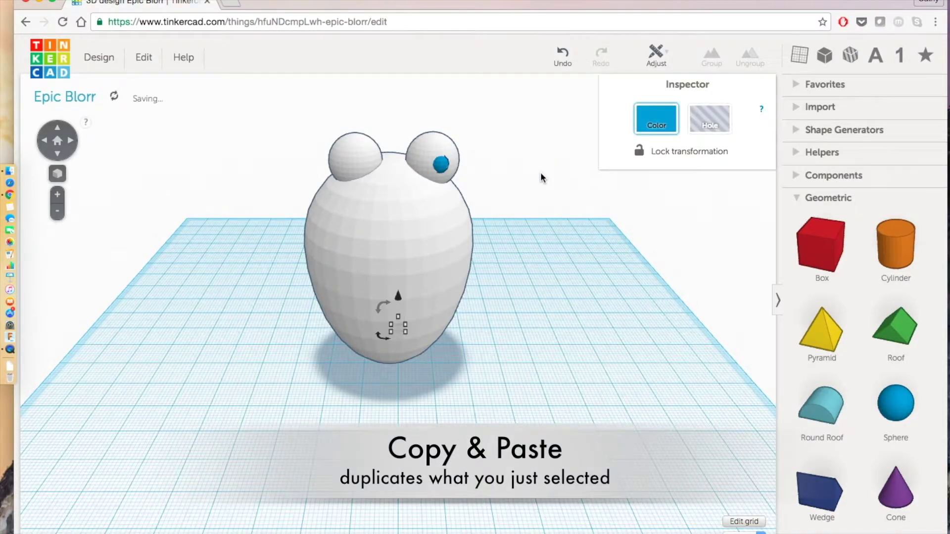
left_click_drag(396, 324, 398, 128)
left_click(398, 128)
key("Down")
key("Down")
key("Down")
key("Down")
key("Down")
key("Down")
key("Down")
key("Down")
key("Down")
key("Down")
key("Down")
key("Down")
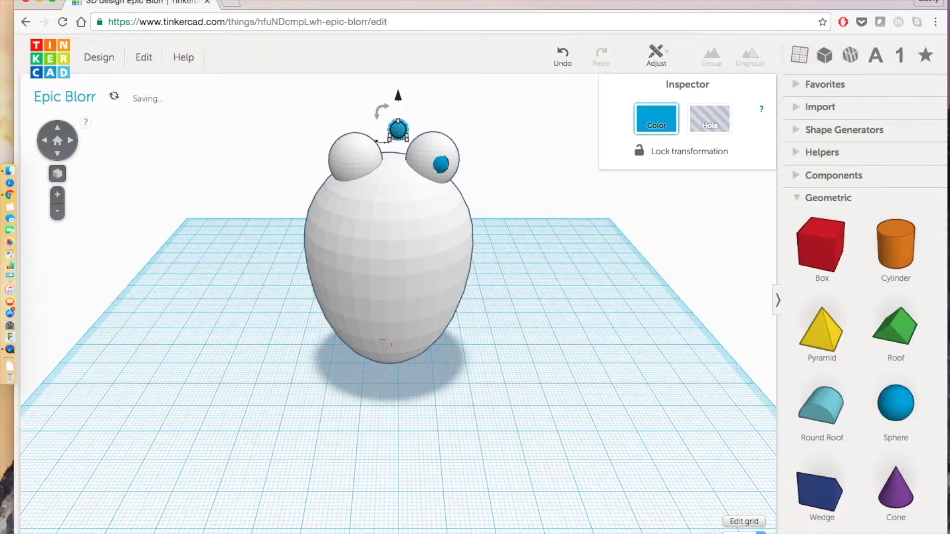
left_click_drag(397, 141, 352, 160)
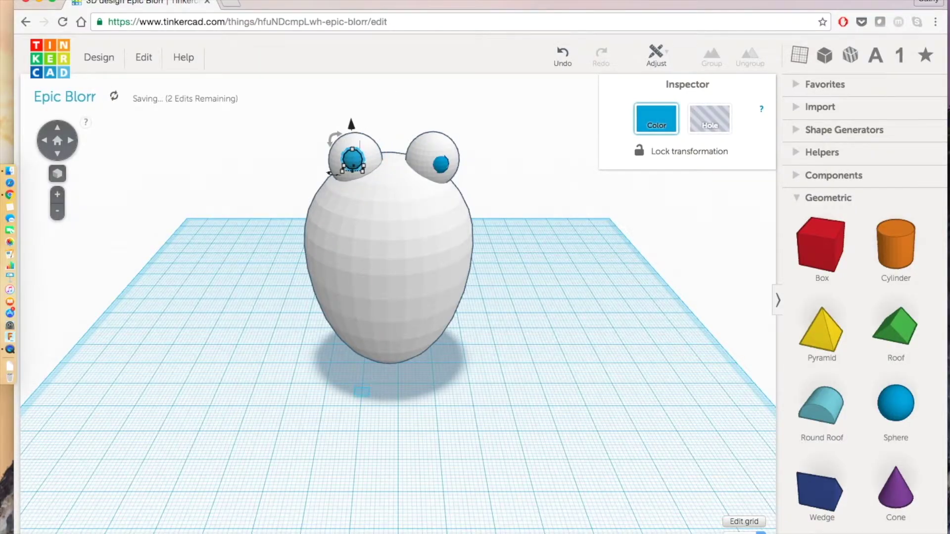
Check the placement of both pupils on the eyes from all around the model.
left_click(223, 148)
left_click(72, 143)
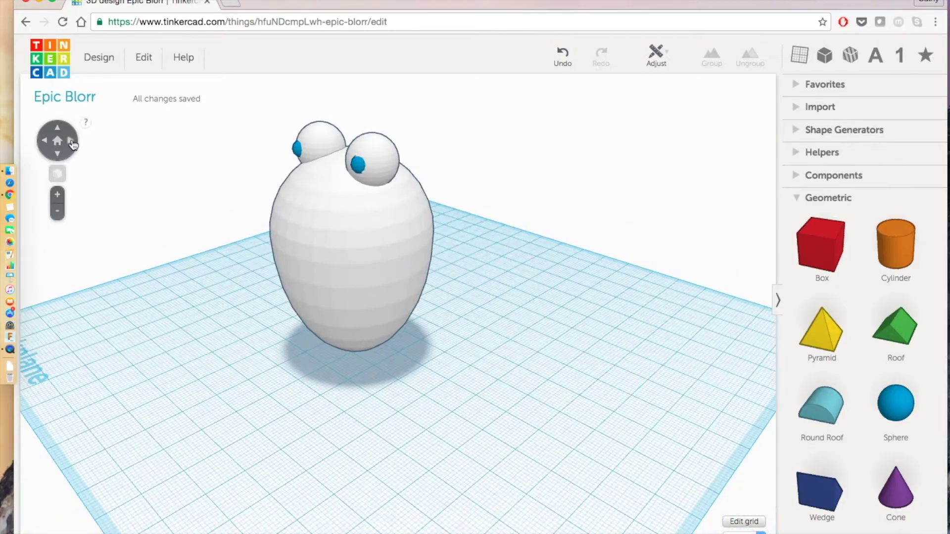
left_click(72, 142)
left_click(73, 145)
left_click(73, 145)
left_click(73, 145)
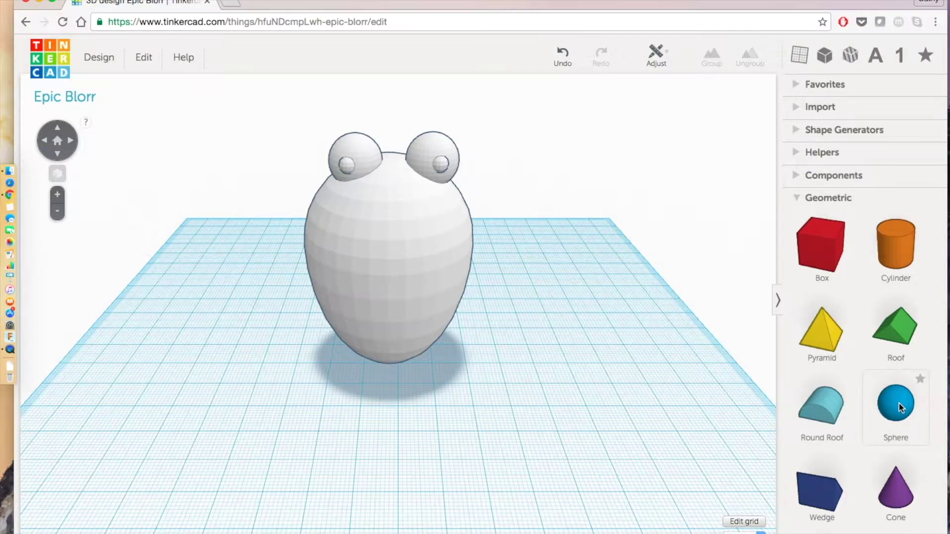
Add a sphere, shrink it to nostril size, and set it into the front of the body below the eyes.
left_click_drag(898, 402, 534, 404)
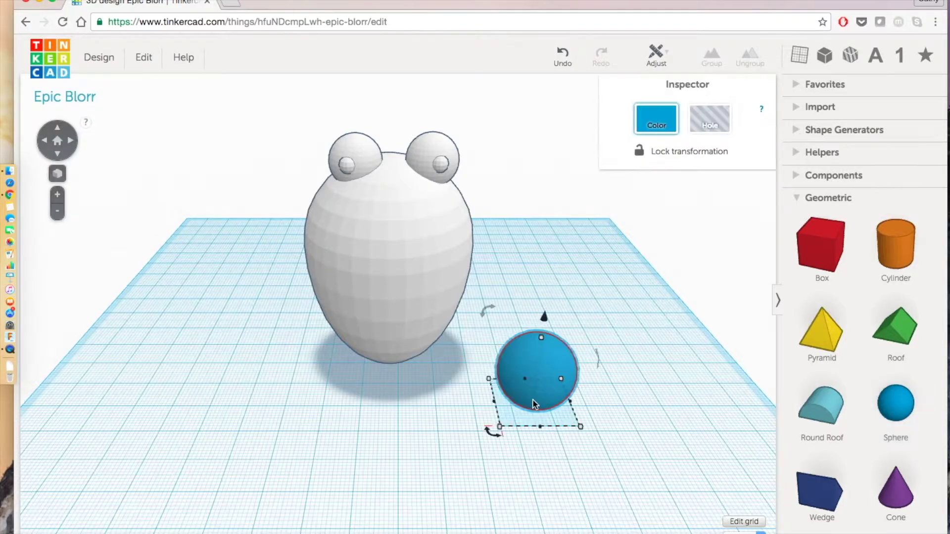
left_click(653, 393)
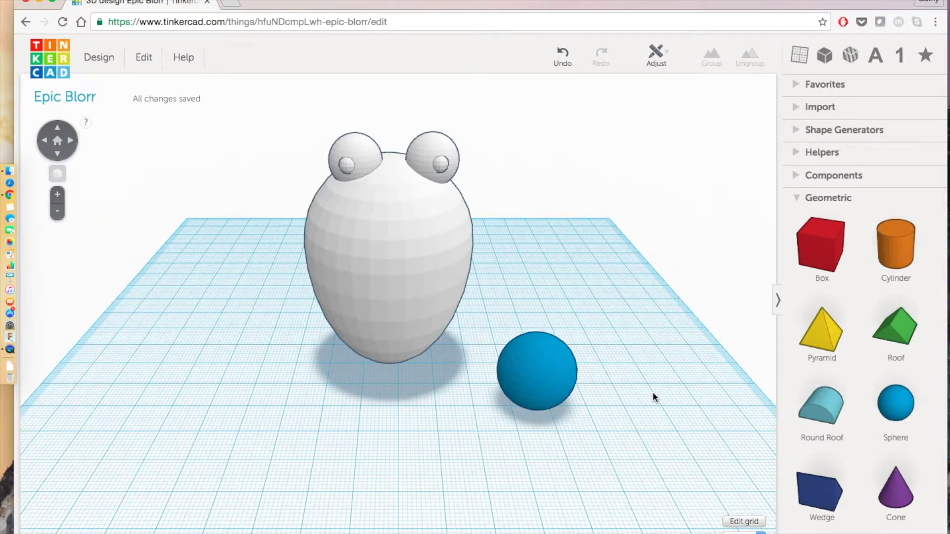
left_click(542, 379)
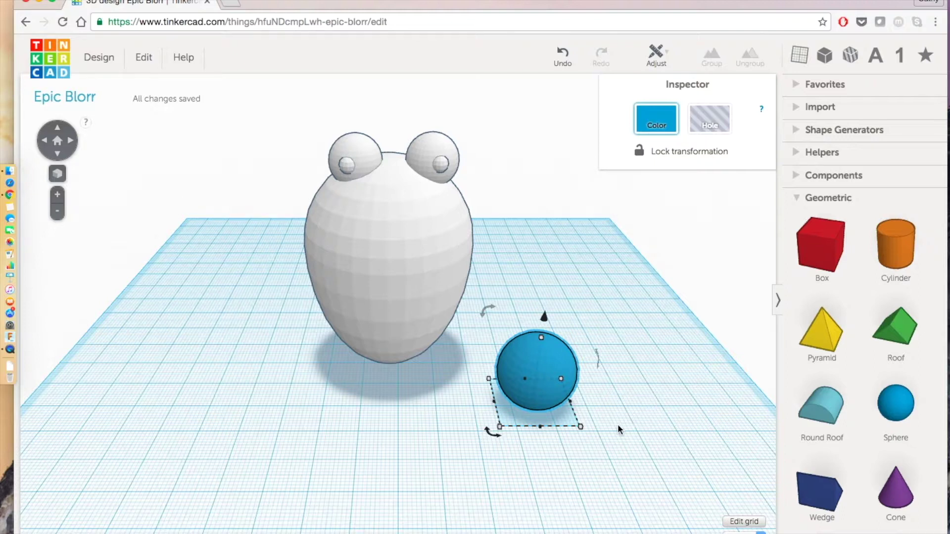
left_click_drag(581, 426, 506, 209)
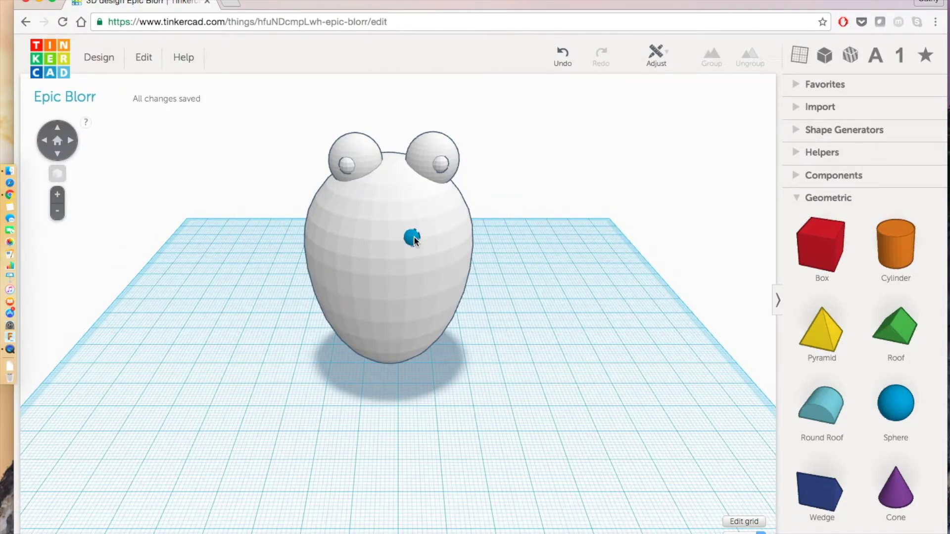
left_click(413, 238)
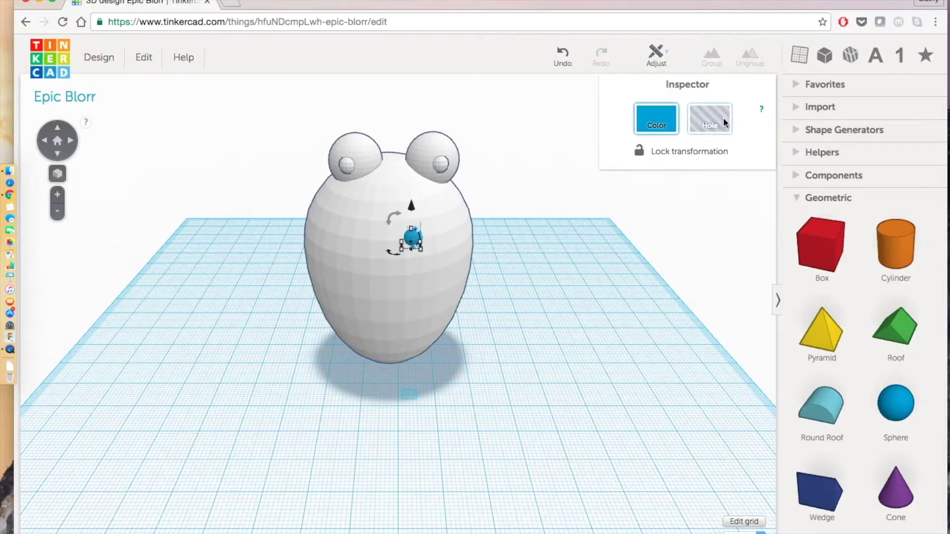
left_click(652, 304)
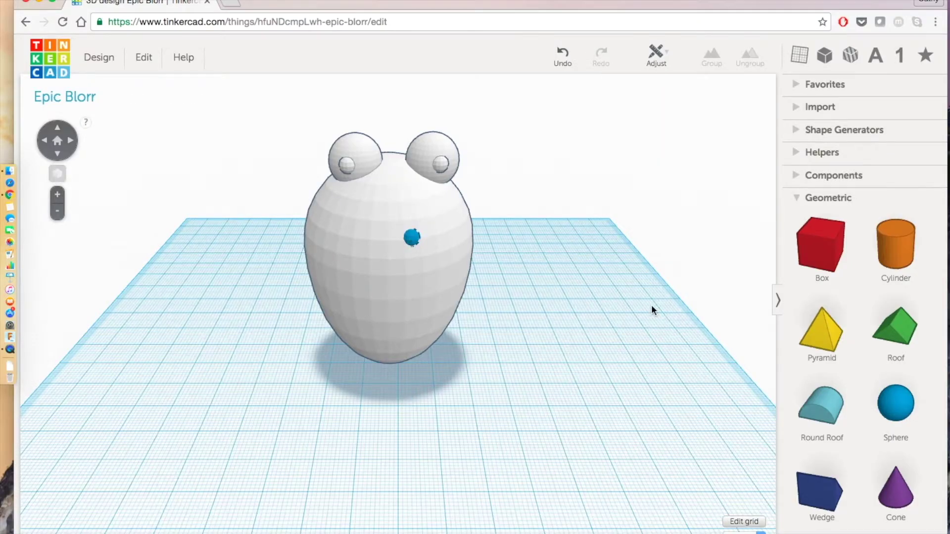
Check from the side how deep the nostril sphere sits in the body, and turn it into a hole.
left_click(71, 142)
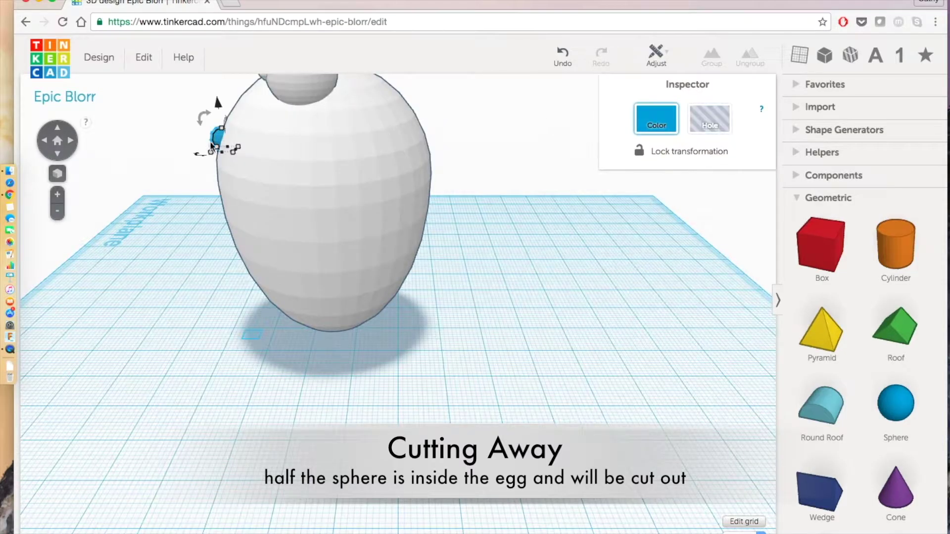
left_click(708, 123)
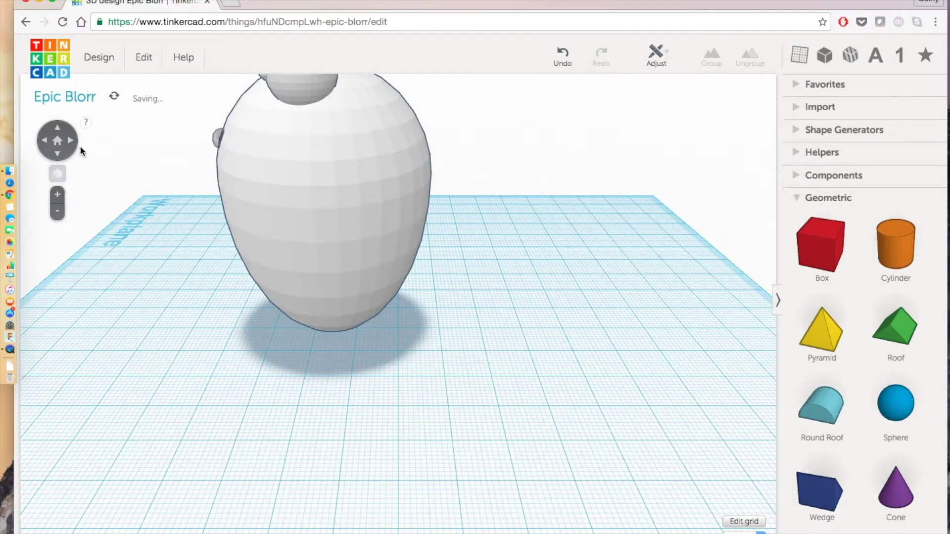
left_click(216, 138)
right_click_drag(216, 139, 588, 341)
left_click(589, 340)
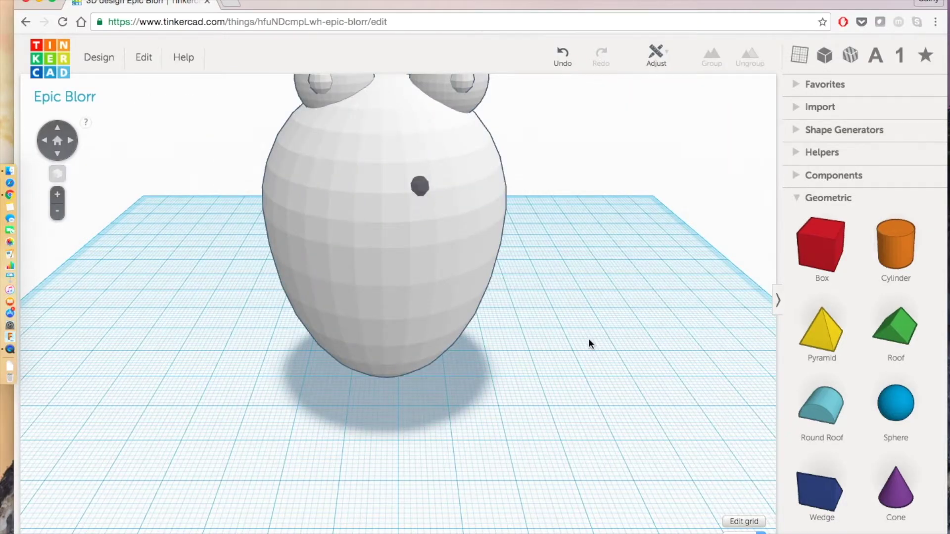
Duplicate the nostril hole and arrange both holes side by side at the same height, centred on the front of the body.
key("super+v")
left_click_drag(397, 296, 398, 188)
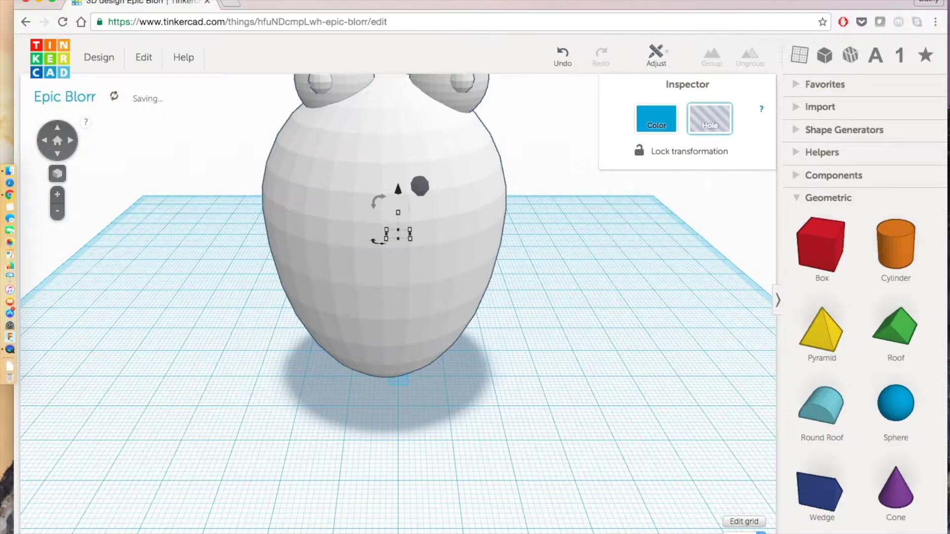
key("Down")
key("Down")
key("Down")
key("Down")
key("Down")
key("Down")
key("Down")
key("Down")
key("Down")
key("Down")
key("Down")
key("Down")
key("Down")
key("Down")
key("Down")
key("Down")
key("Down")
key("Down")
key("Down")
key("Down")
key("Left")
key("Left")
key("Left")
key("Left")
key("Left")
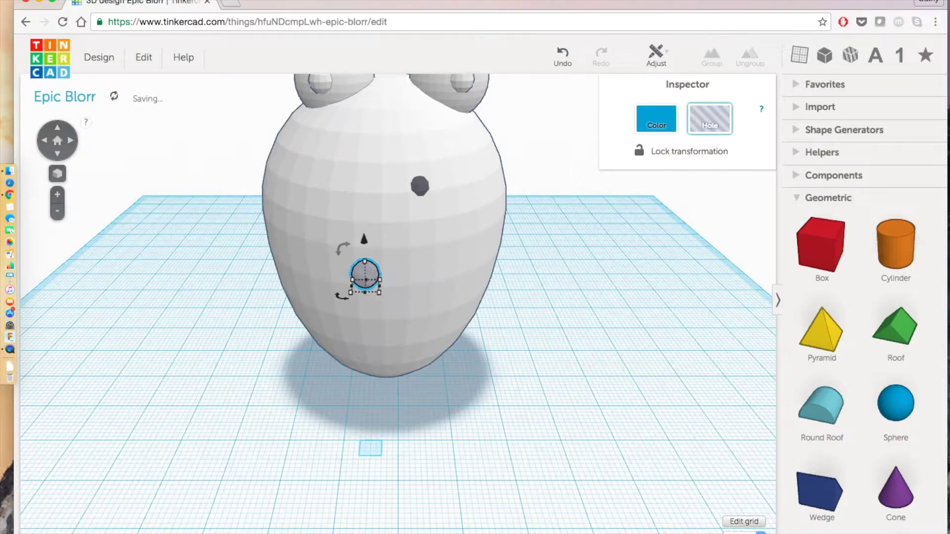
left_click_drag(365, 275, 345, 274)
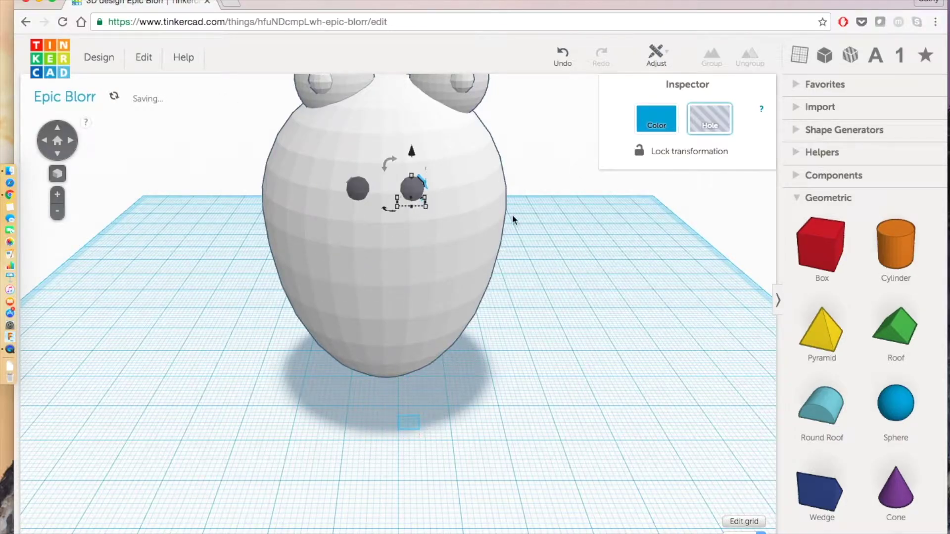
key("Left")
left_click(360, 192)
key("Right")
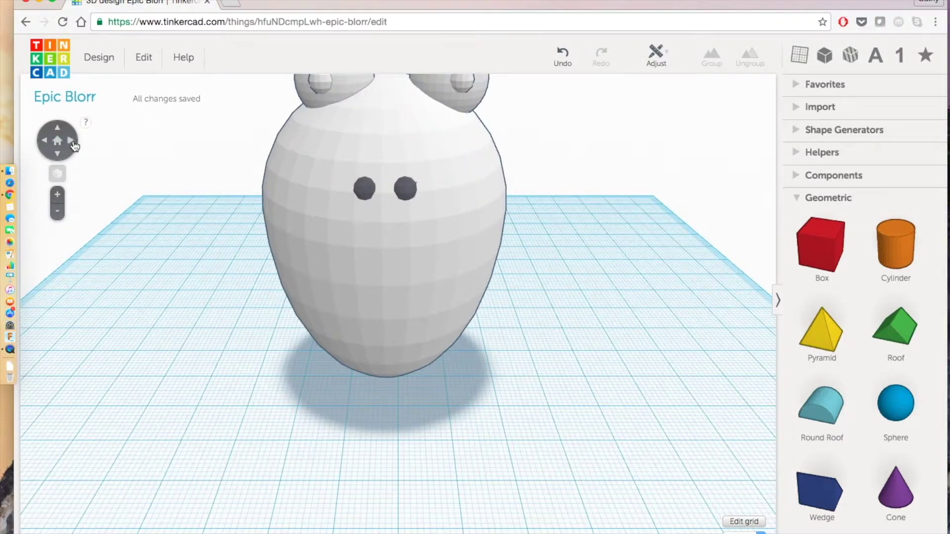
Group the whole frog with both nostril holes to cut the nostrils out of the body.
left_click(73, 143)
left_click_drag(263, 135, 566, 420)
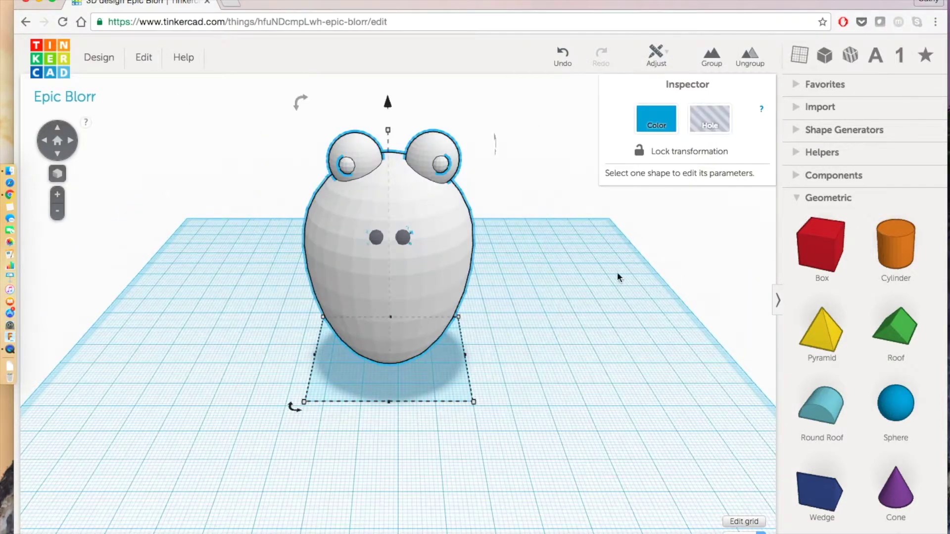
left_click(551, 380)
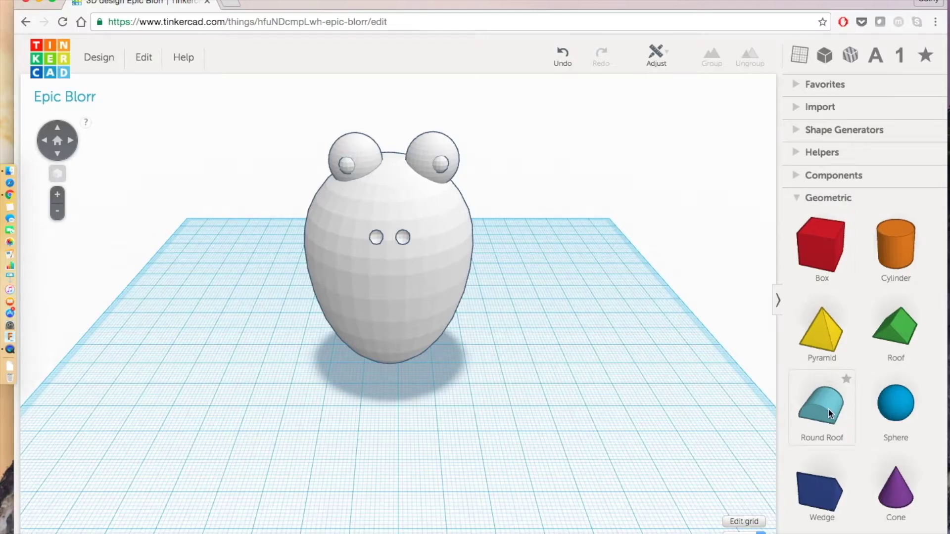
Add a round roof shape beside the frog and turn it upside down with its curved side facing down.
left_click_drag(829, 409, 553, 379)
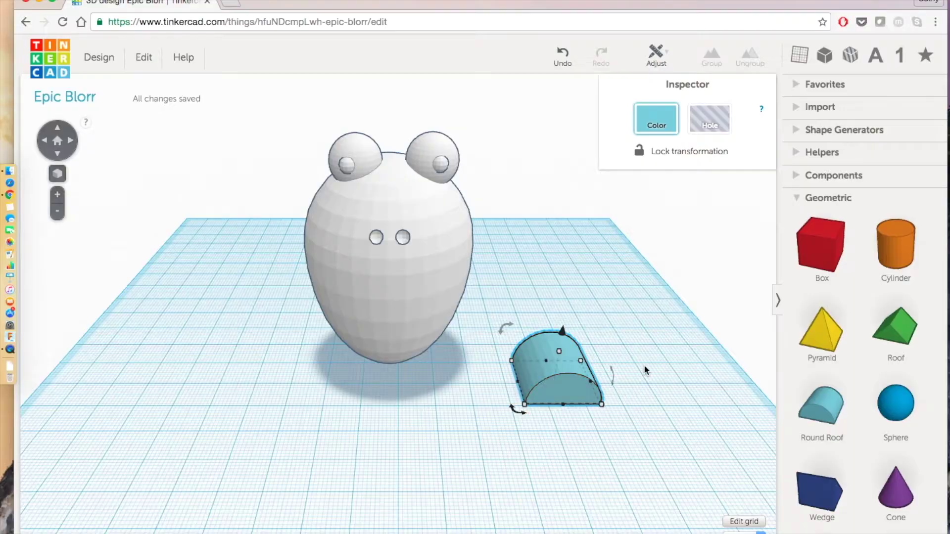
left_click_drag(505, 329, 551, 327)
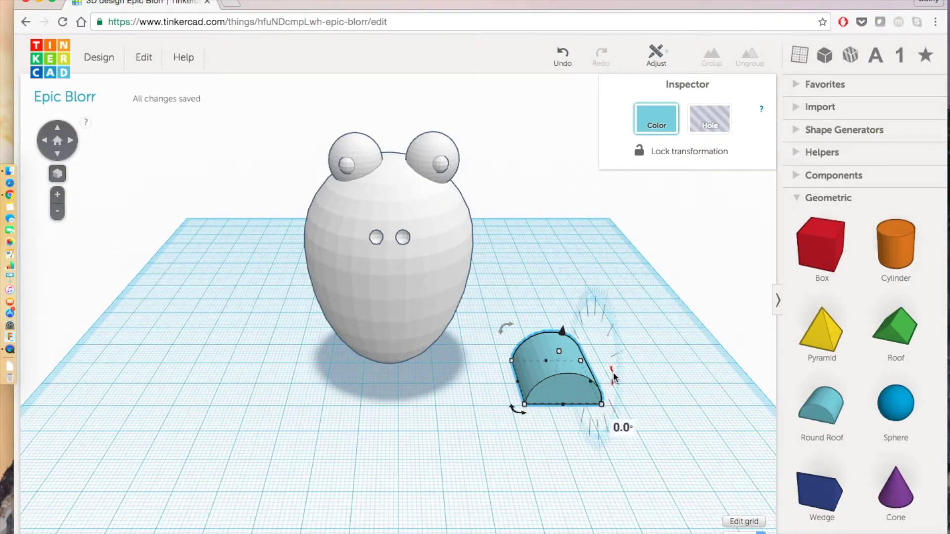
left_click_drag(612, 376, 562, 228)
Move the upside-down round roof into the front of the body, centred just below the nostrils as a mouth.
key("Left")
key("Left")
key("Left")
key("Left")
key("Left")
key("Left")
key("Left")
key("Left")
key("Left")
key("Left")
key("Left")
key("Left")
key("Left")
key("Left")
key("Left")
key("Left")
key("Left")
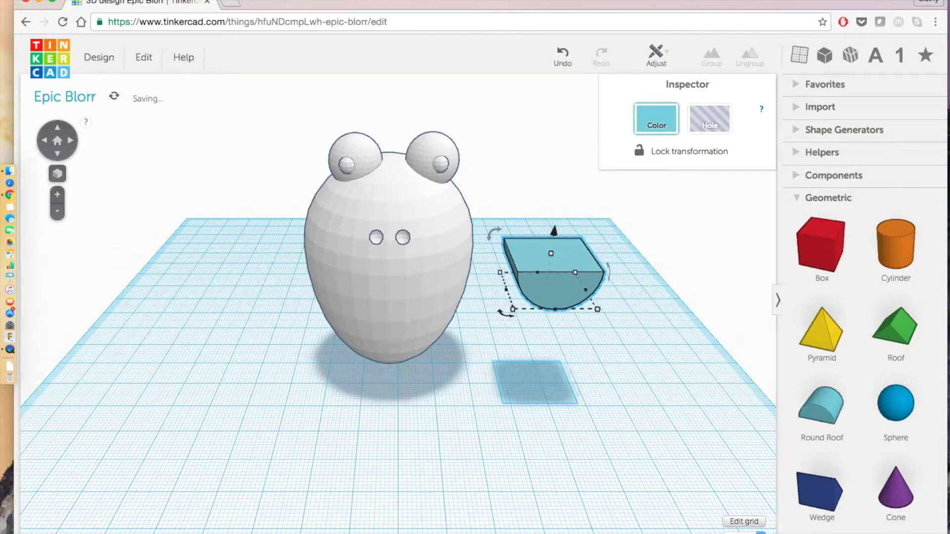
key("Left")
key("Left")
key("Left")
key("Left")
key("Left")
key("Left")
key("Left")
key("Left")
key("Left")
key("Left")
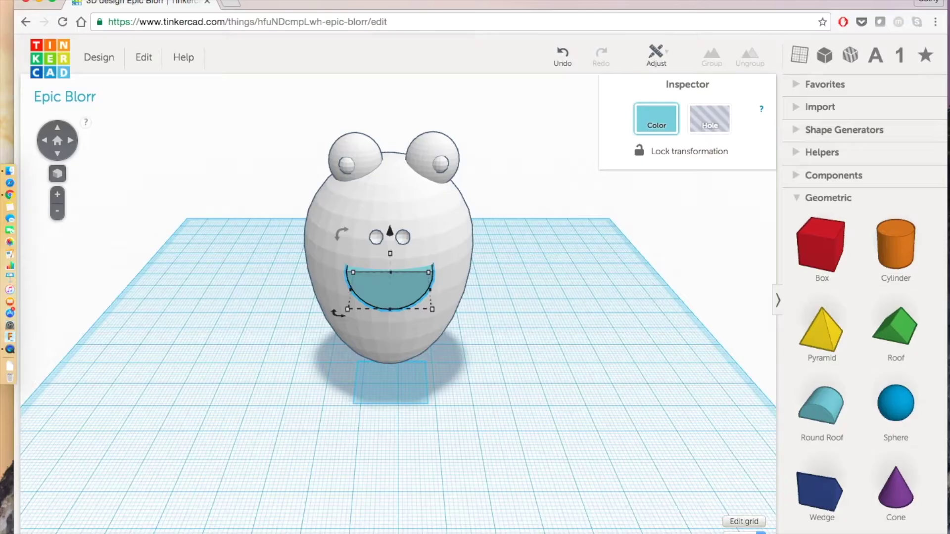
left_click_drag(390, 231, 386, 221)
left_click(554, 286)
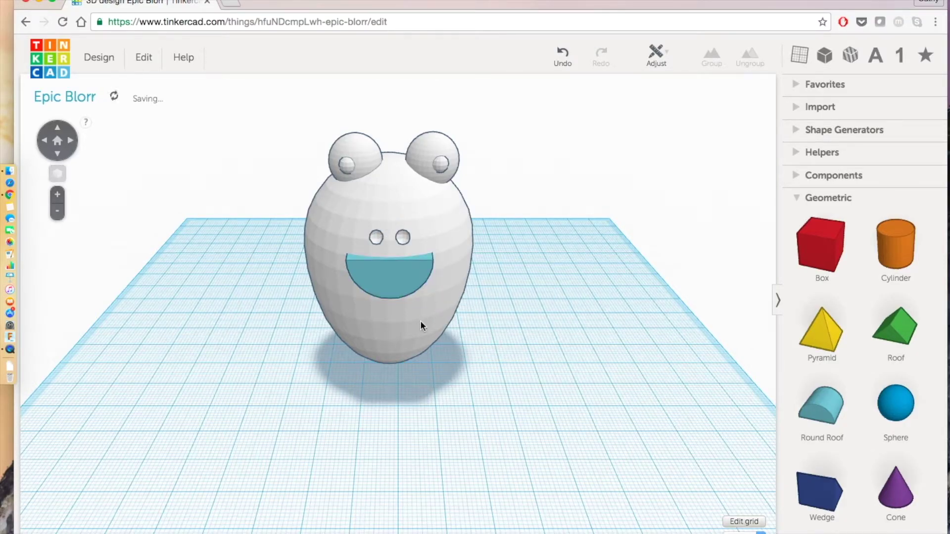
Turn the round roof mouth shape into a hole.
left_click(388, 290)
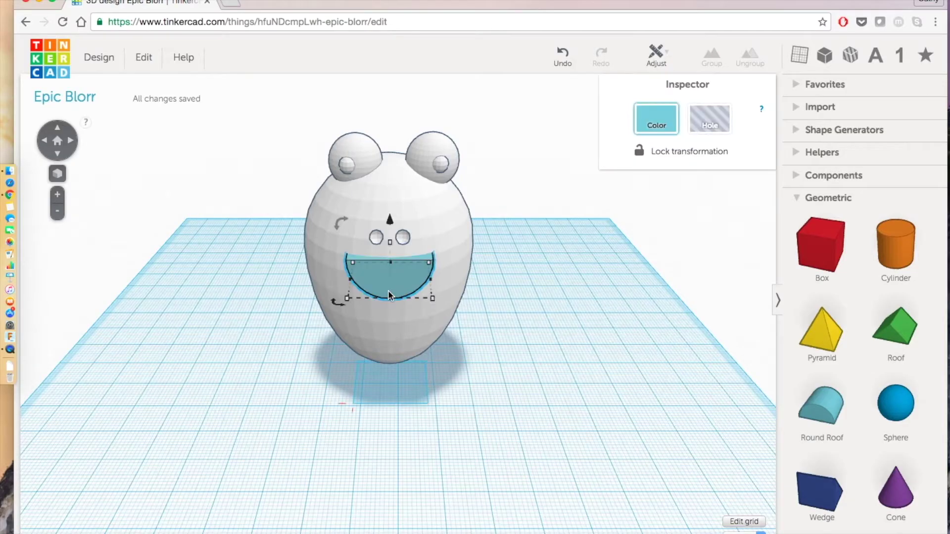
left_click(714, 123)
left_click(615, 325)
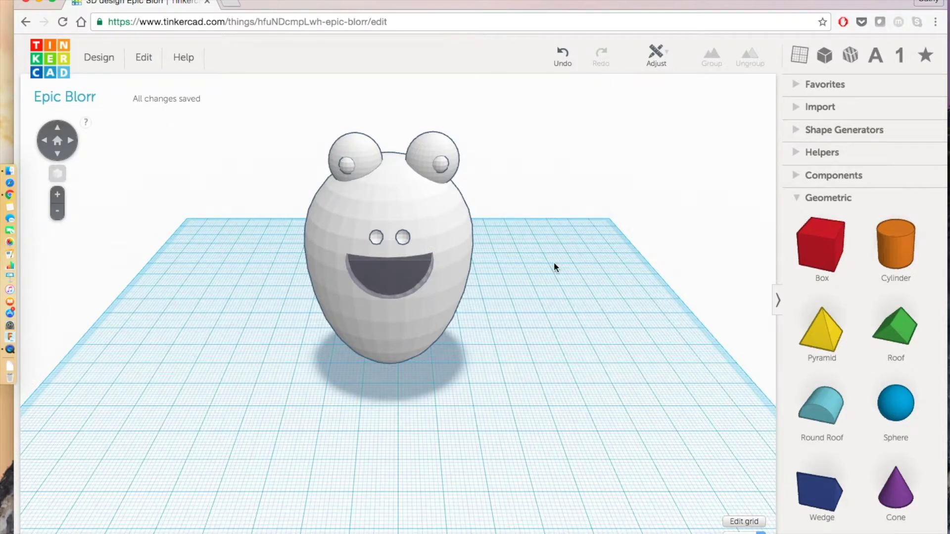
Make the mouth hole reach less deeply into the front of the body.
left_click(71, 141)
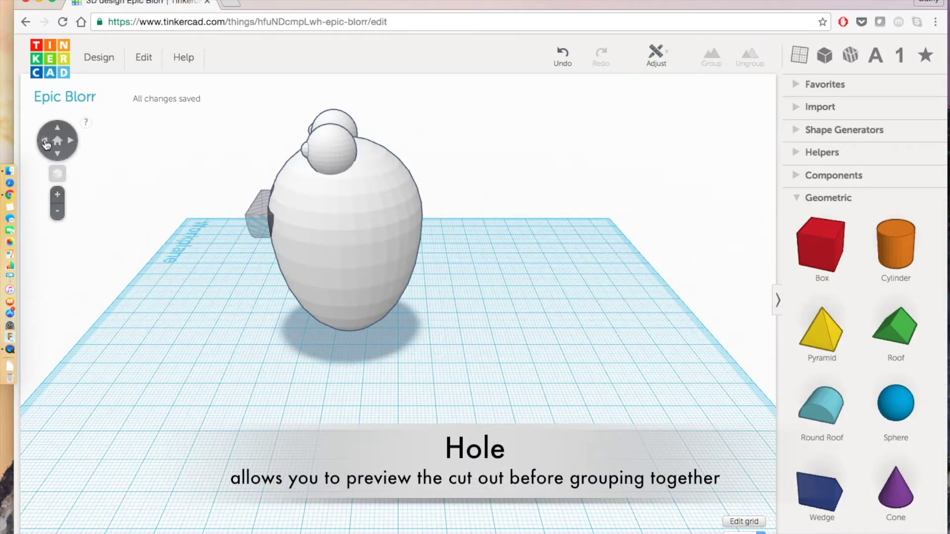
left_click(44, 142)
left_click(305, 258)
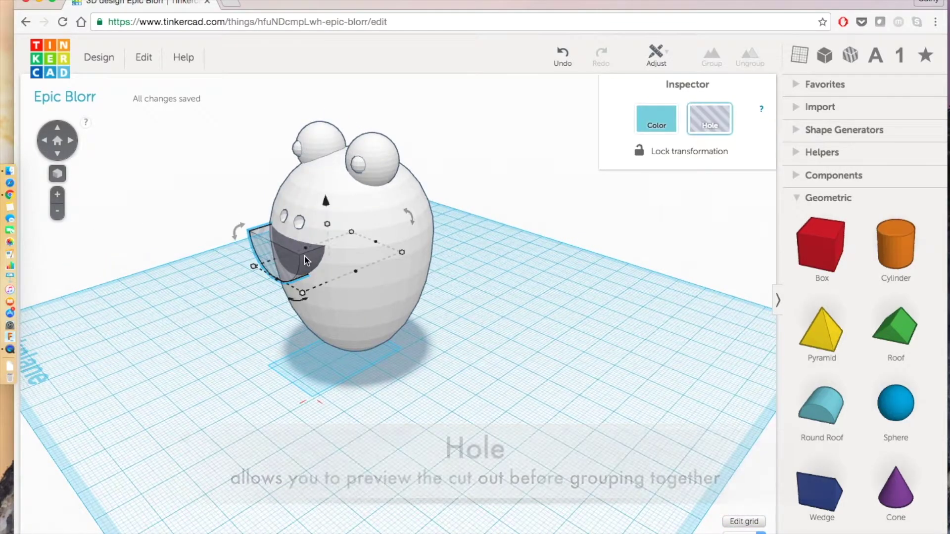
left_click_drag(402, 255, 362, 268)
left_click(476, 340)
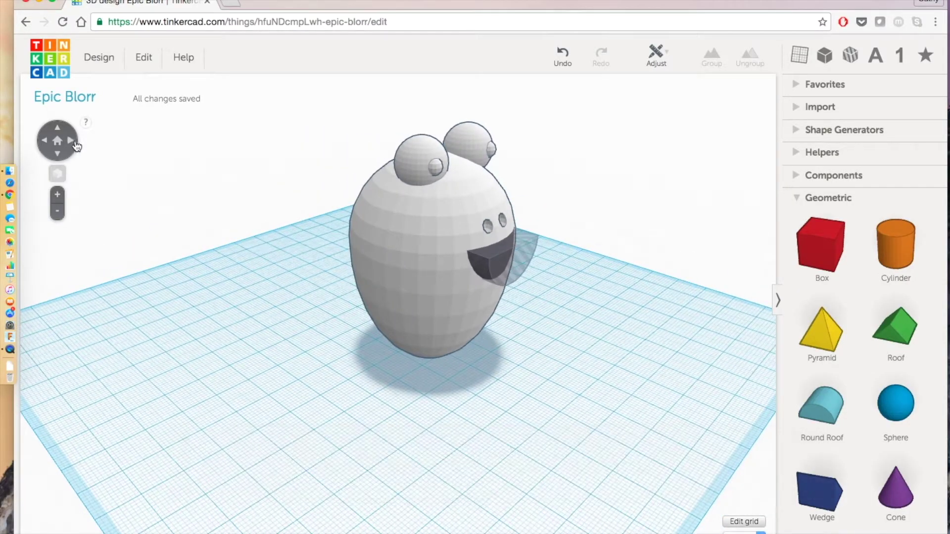
Widen the mouth hole evenly on both sides to 26 mm, with a depth of 19 mm.
left_click(73, 142)
left_click(413, 281)
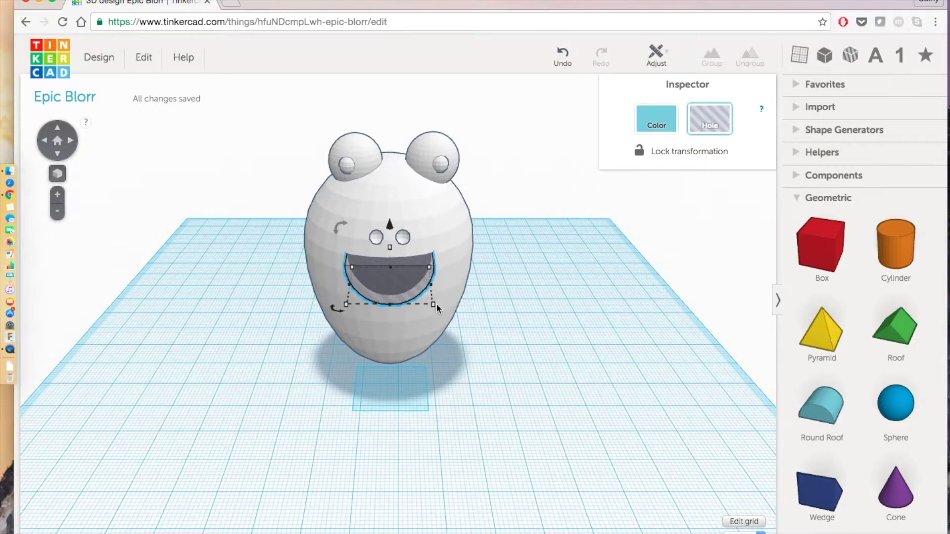
left_click_drag(434, 304, 450, 306)
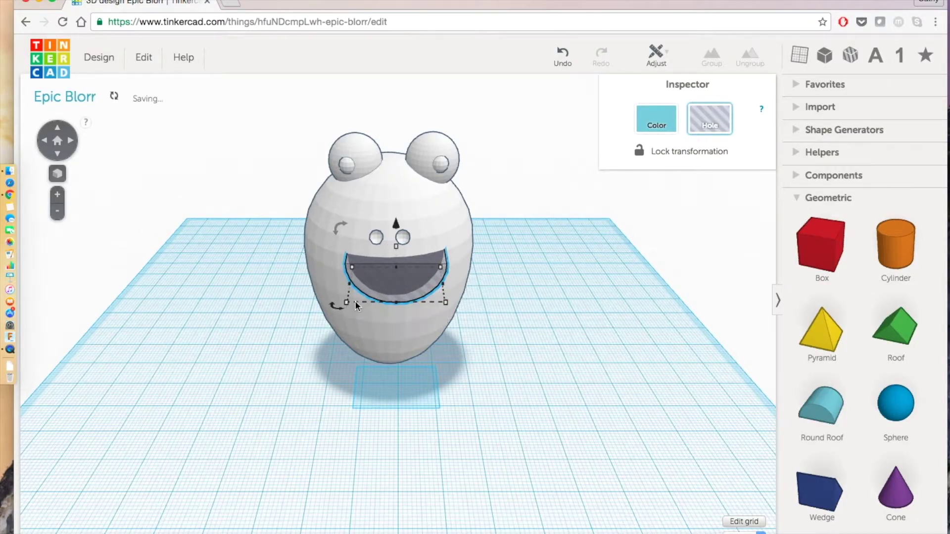
left_click_drag(345, 304, 333, 299)
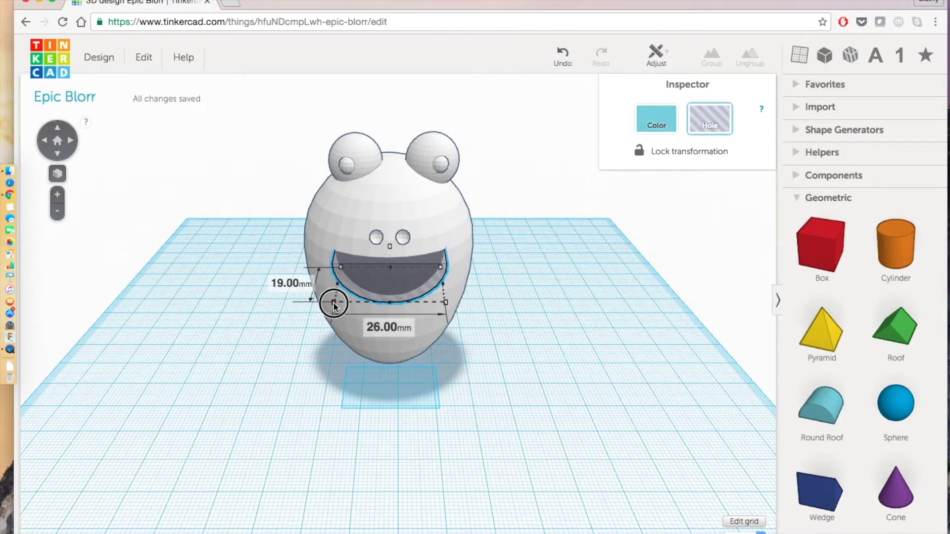
left_click(149, 248)
Group the frog with the mouth hole to cut the smile out of the body, and inspect the cut from the side.
left_click(70, 141)
left_click(70, 140)
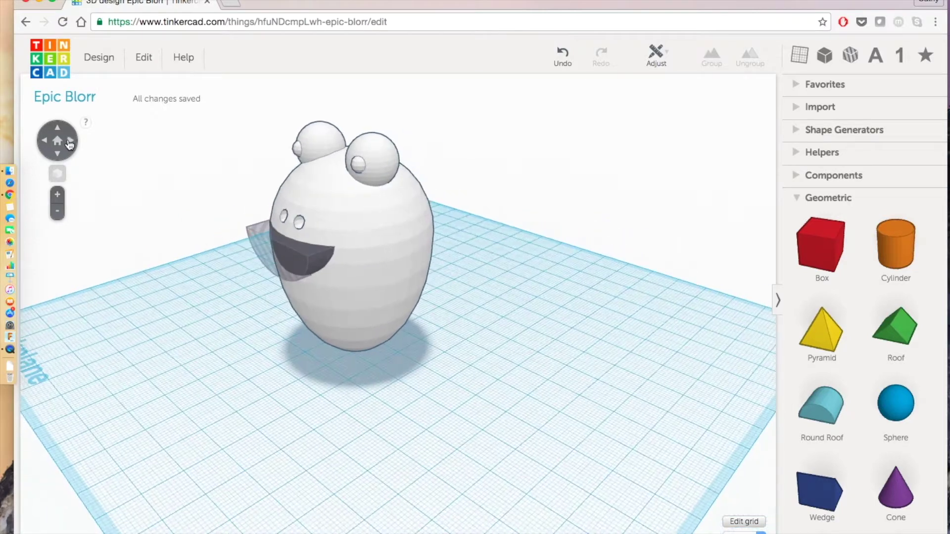
left_click(277, 223)
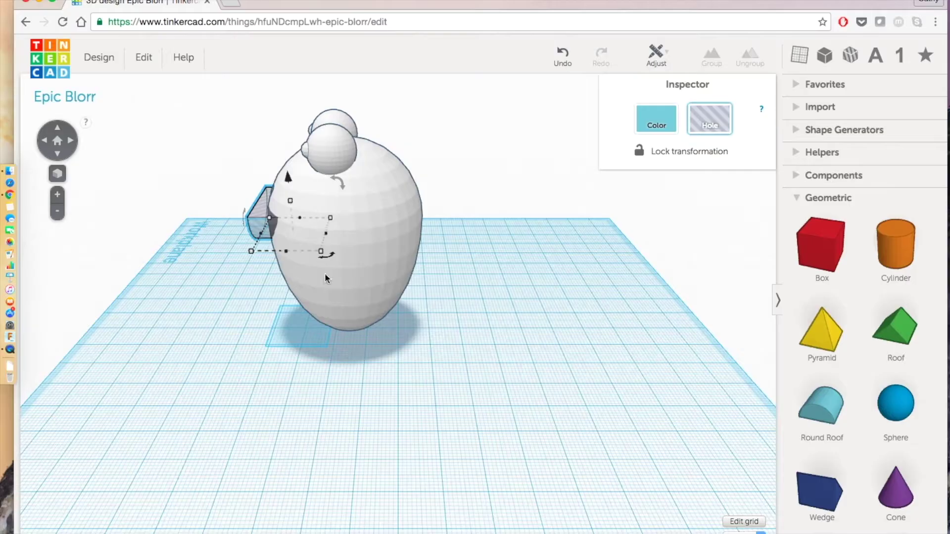
left_click(422, 394)
left_click(58, 140)
left_click_drag(275, 137, 572, 395)
key("ctrl+g")
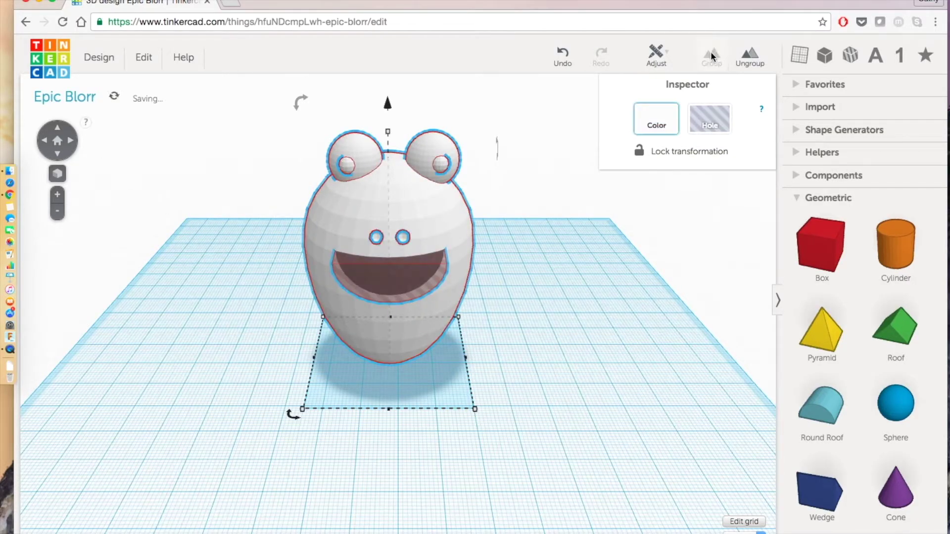
left_click(598, 297)
left_click(44, 141)
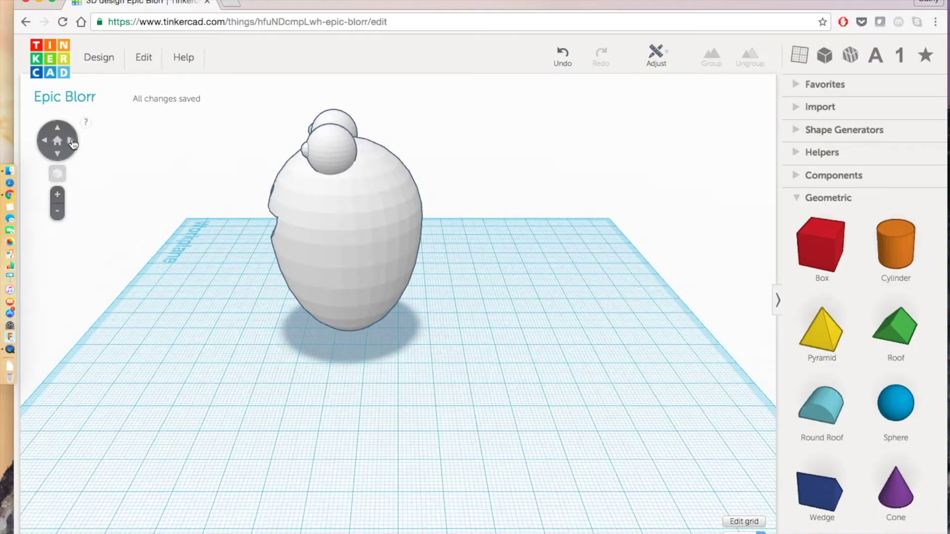
left_click(45, 145)
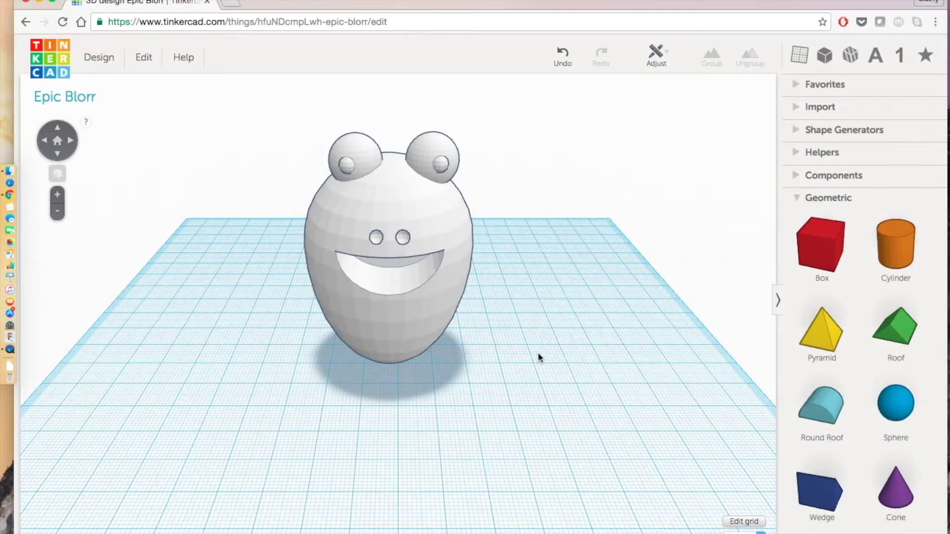
Place a round roof beside the frog and shorten its length to a thin half-round slice.
scroll(850, 435, "down", 2)
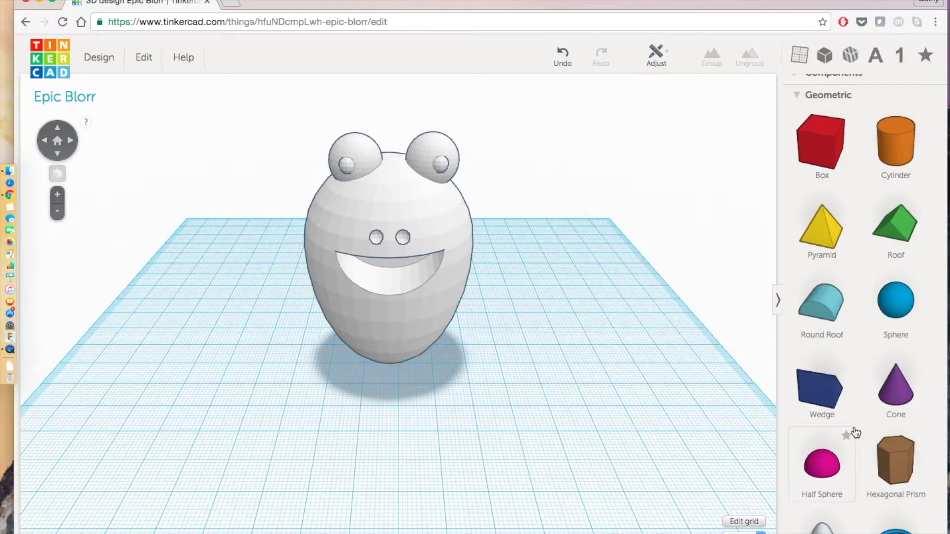
scroll(855, 430, "down", 3)
scroll(854, 426, "up", 4)
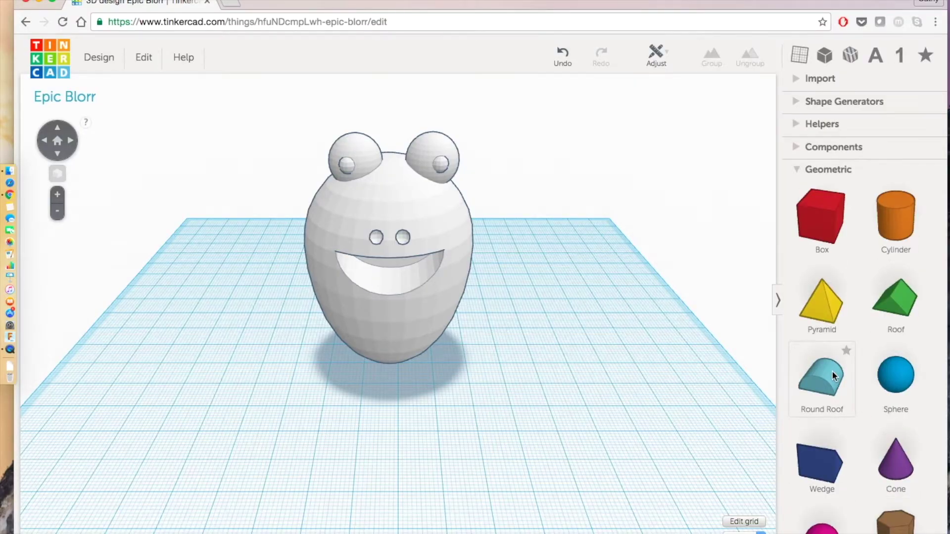
left_click_drag(832, 372, 560, 387)
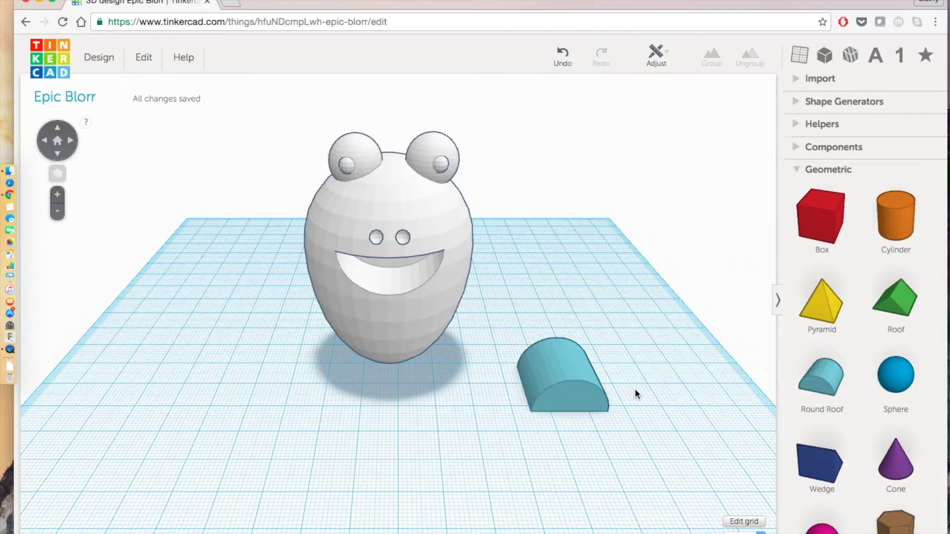
left_click(69, 143)
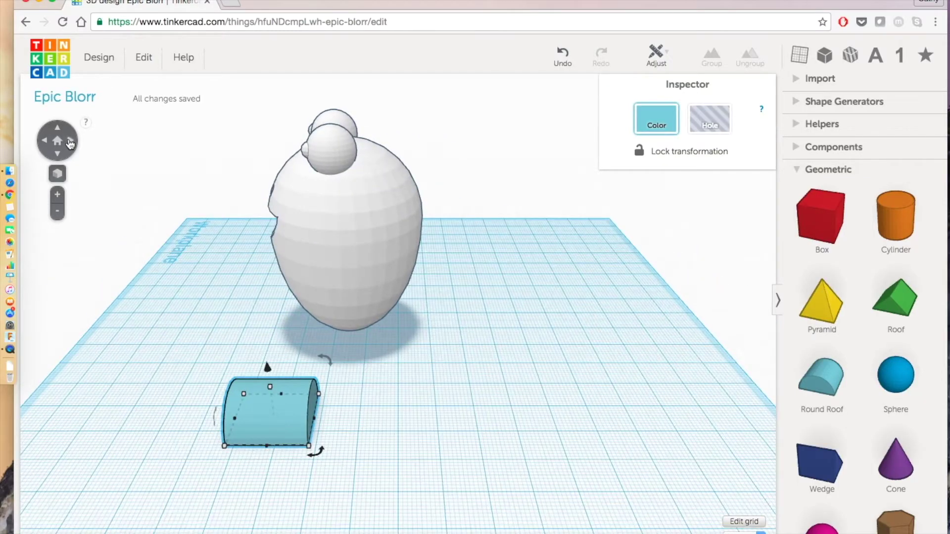
left_click_drag(308, 447, 246, 449)
left_click(334, 473)
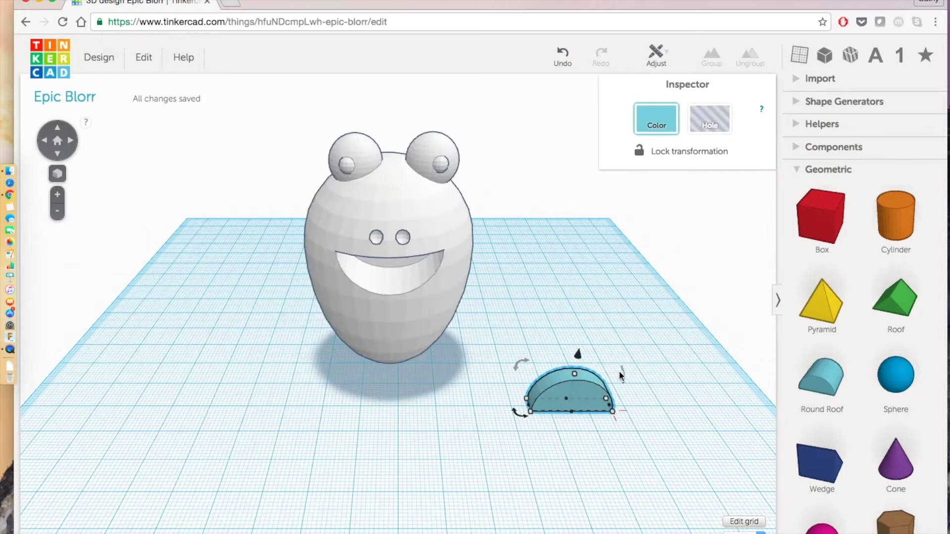
Rotate the thin round roof 90° so its flat face points up, and place it in the mouth opening as a tongue.
mouse_move(626, 372)
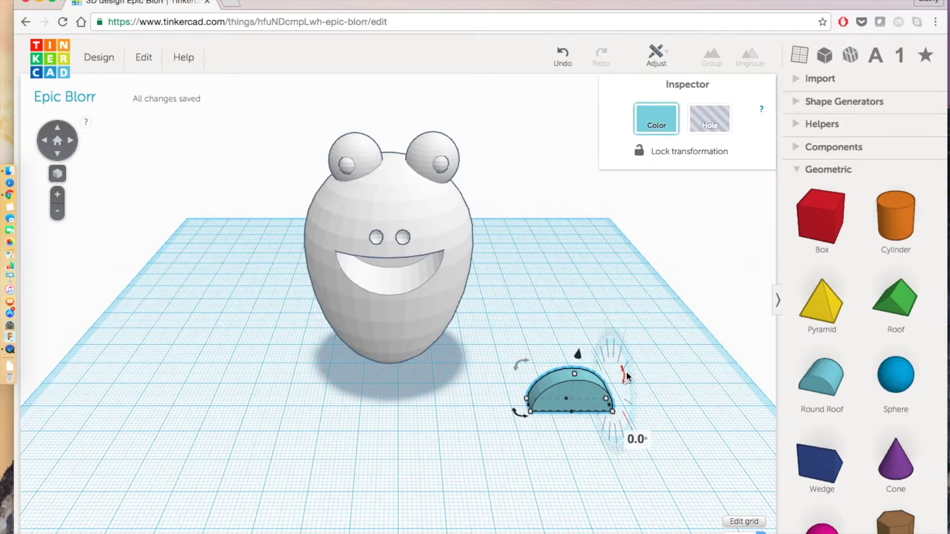
left_click_drag(625, 371, 622, 444)
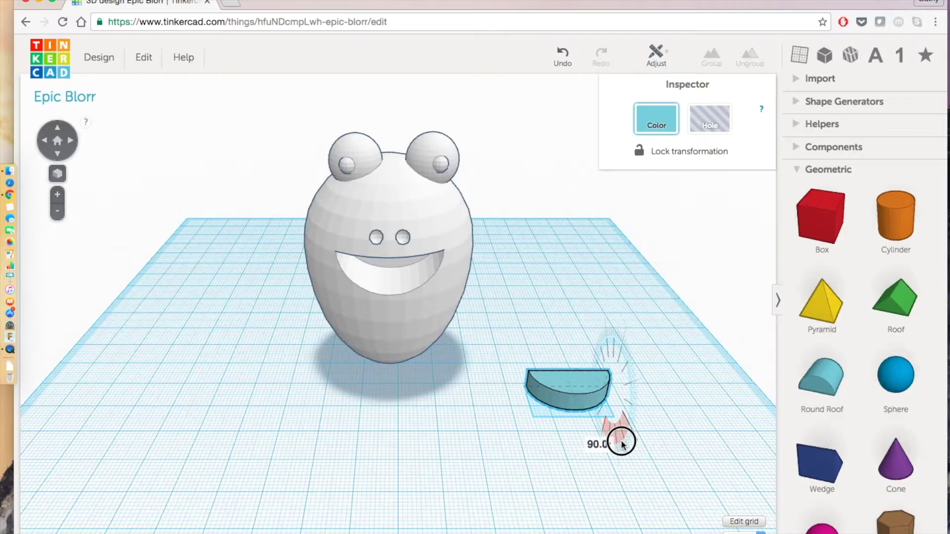
left_click_drag(575, 369, 387, 278)
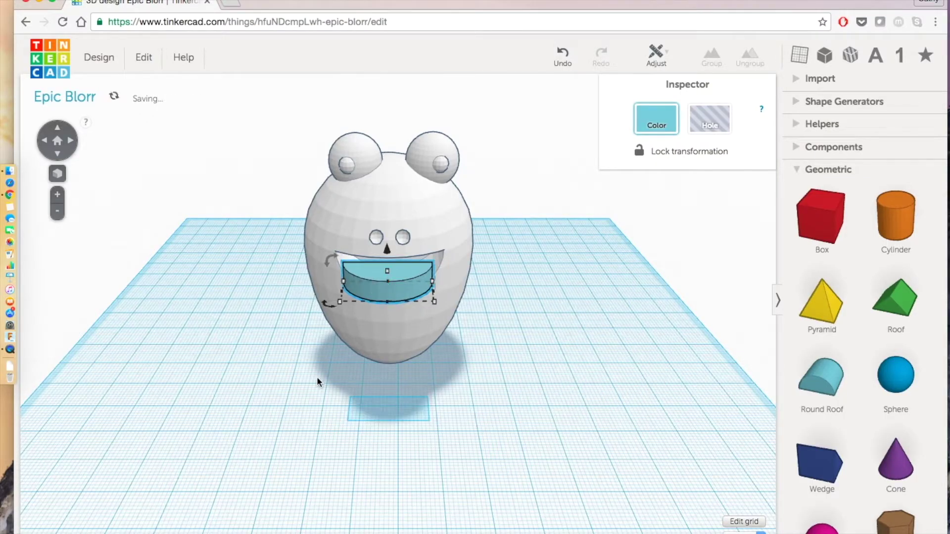
left_click(318, 382)
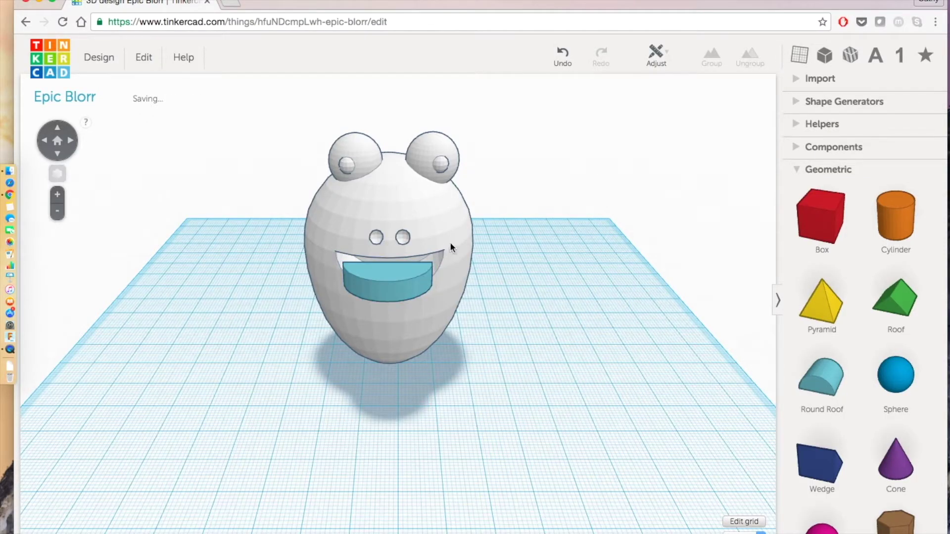
Stretch the tongue backwards into the mouth to a depth of 20 mm.
left_click(72, 140)
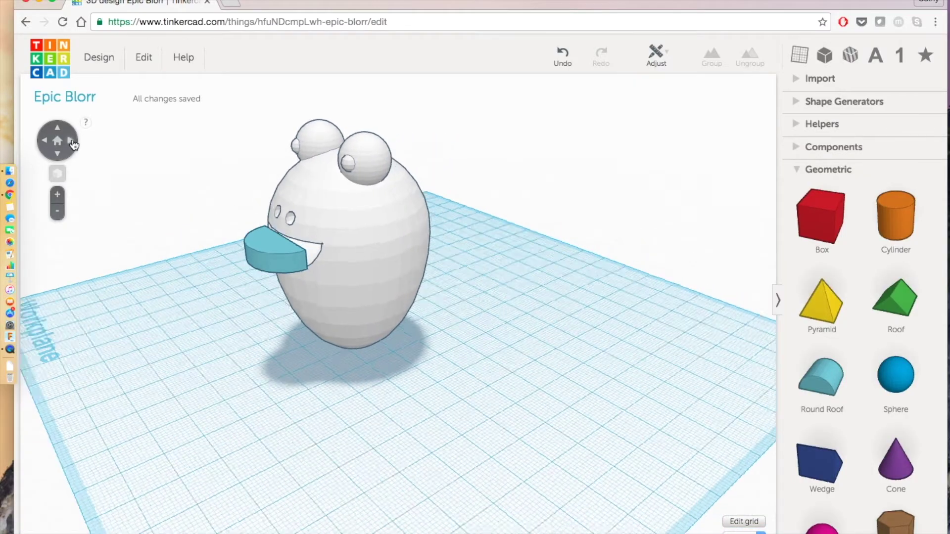
left_click(73, 140)
left_click(57, 141)
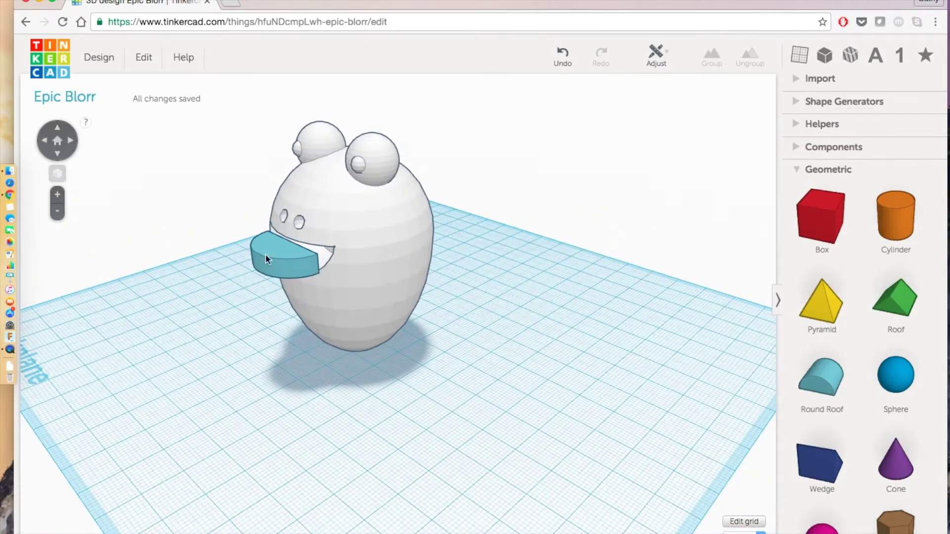
left_click(283, 260)
left_click_drag(277, 250, 349, 263)
left_click(478, 366)
left_click(297, 267)
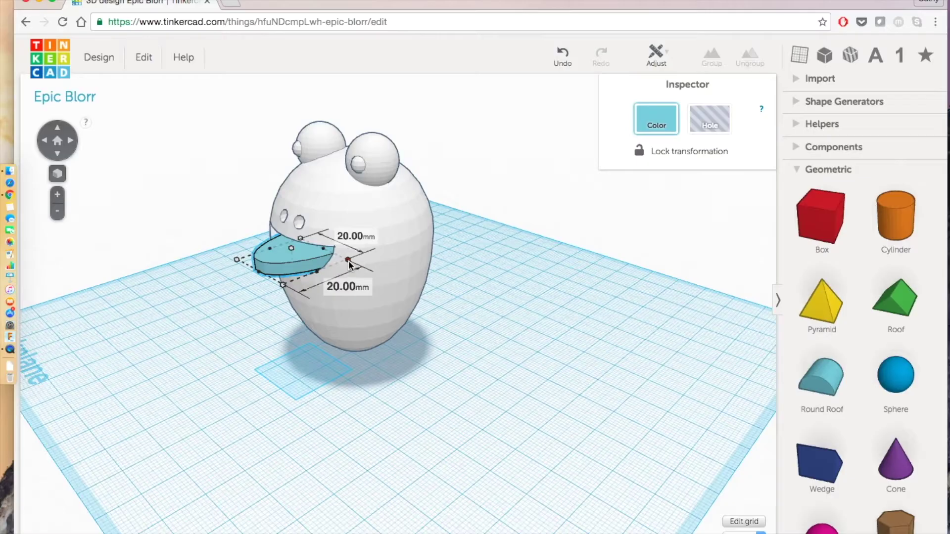
left_click(458, 270)
Nudge the tongue sideways to centre it in the mouth and lower it onto the mouth's bottom edge.
left_click(44, 142)
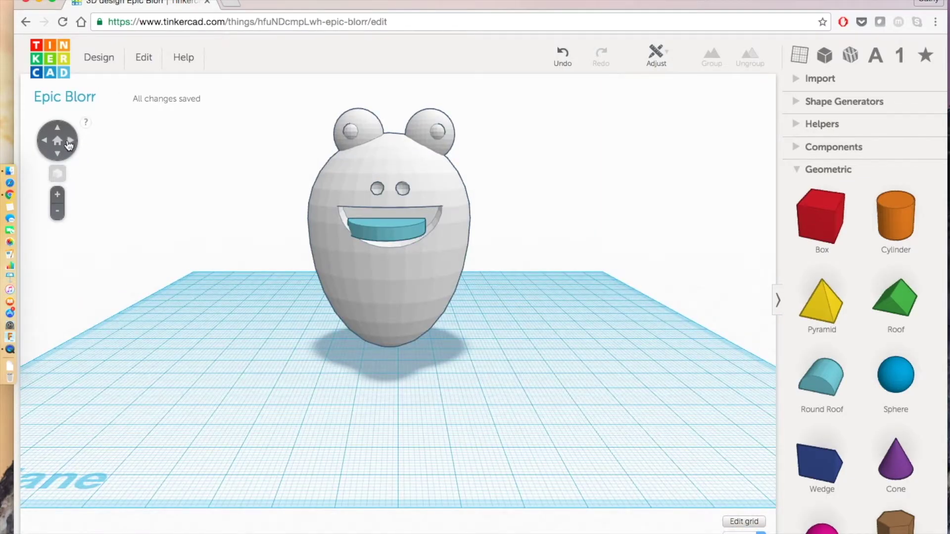
left_click(70, 142)
left_click(43, 142)
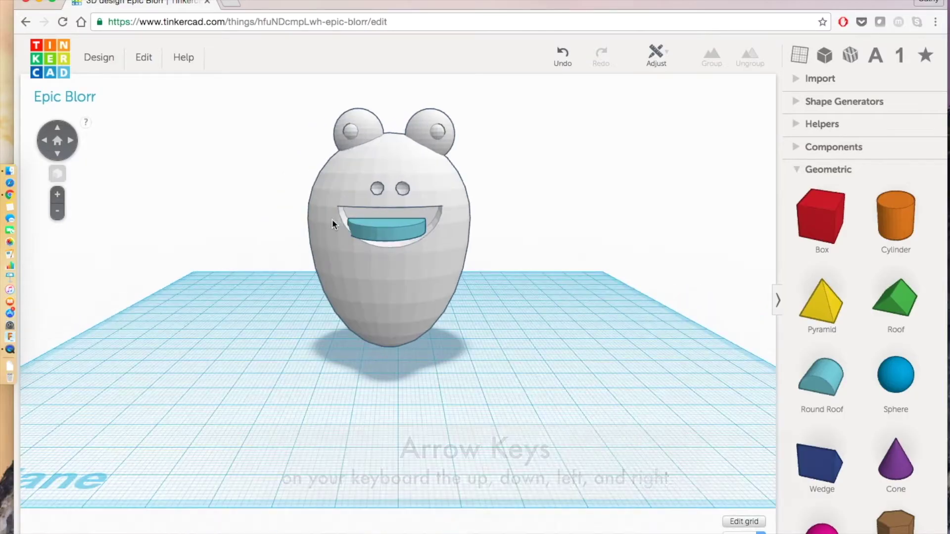
left_click(394, 232)
key("Right")
key("Right")
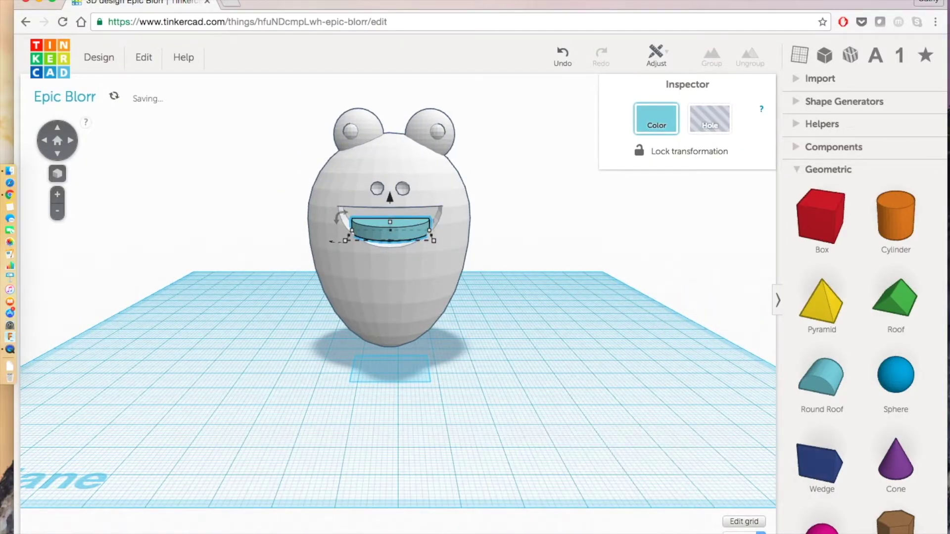
left_click(44, 142)
left_click(70, 141)
left_click(70, 141)
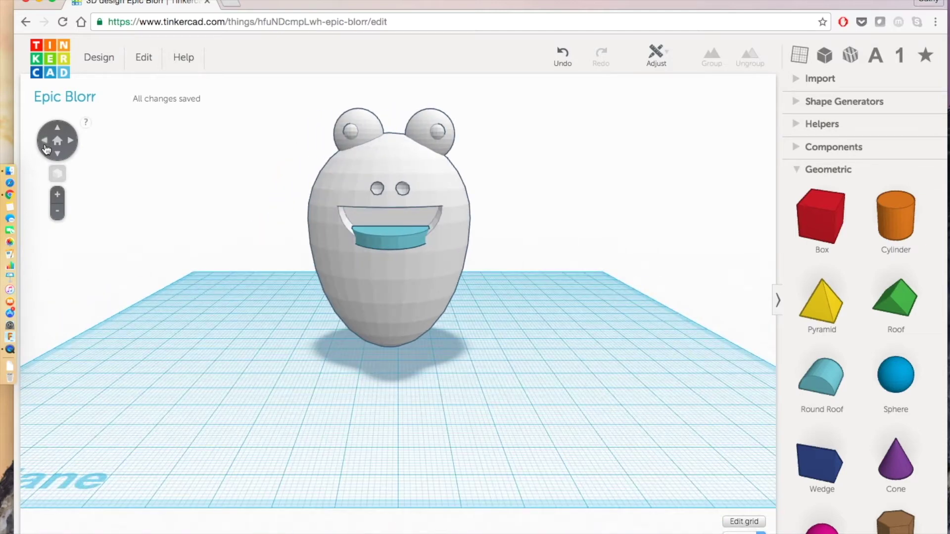
Group the tongue with the frog's body into one object, and inspect it from the side.
left_click(57, 128)
left_click_drag(246, 112, 567, 408)
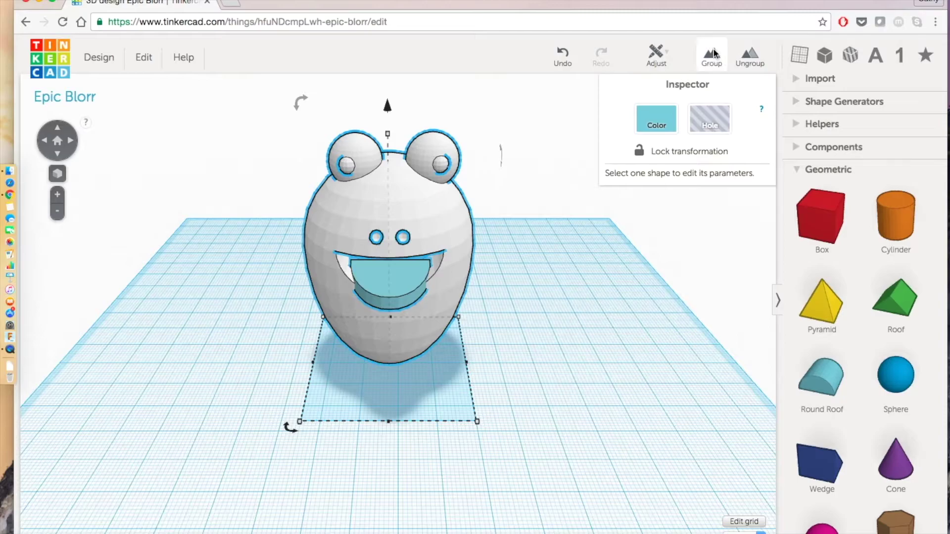
left_click(714, 53)
left_click(591, 383)
left_click(75, 141)
left_click(75, 143)
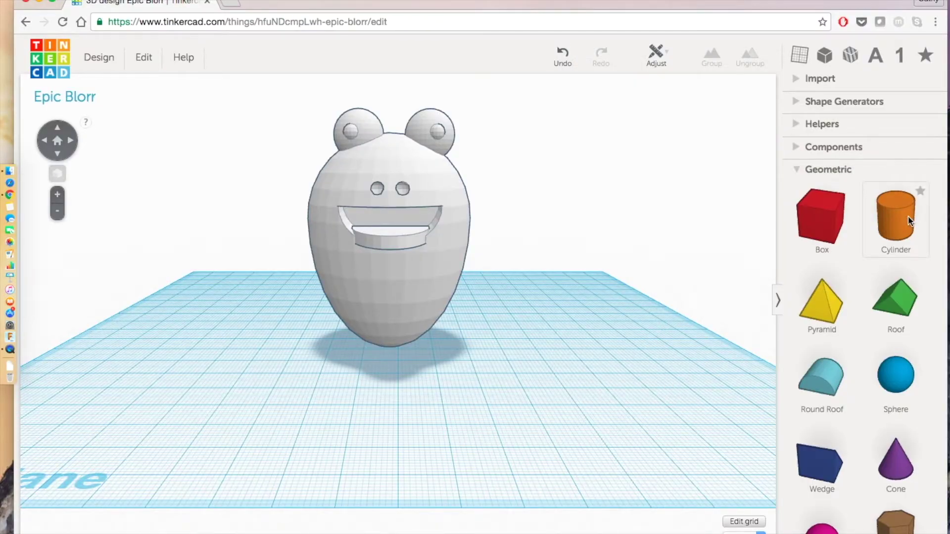
Place a cylinder beside the frog and scale it down proportionally to 6 mm high for a leg.
left_click_drag(909, 221, 526, 385)
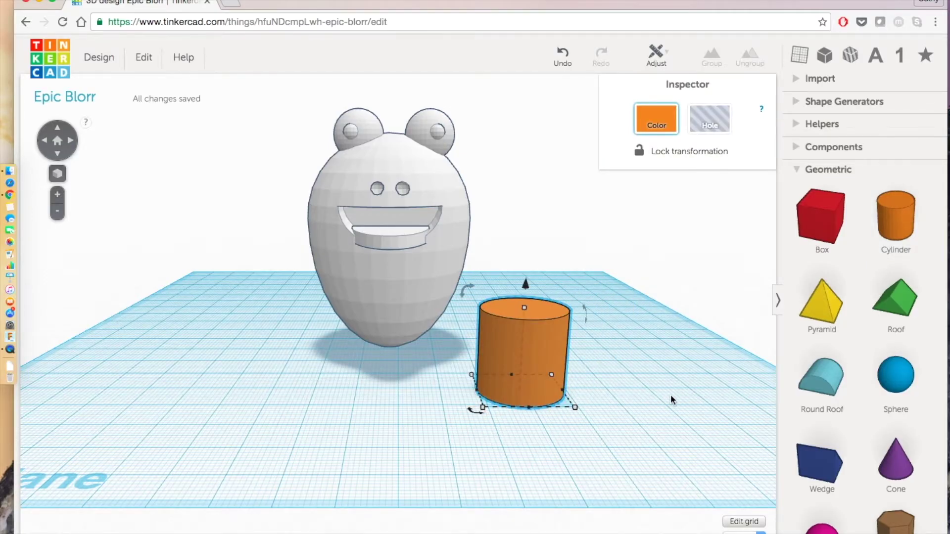
mouse_move(576, 407)
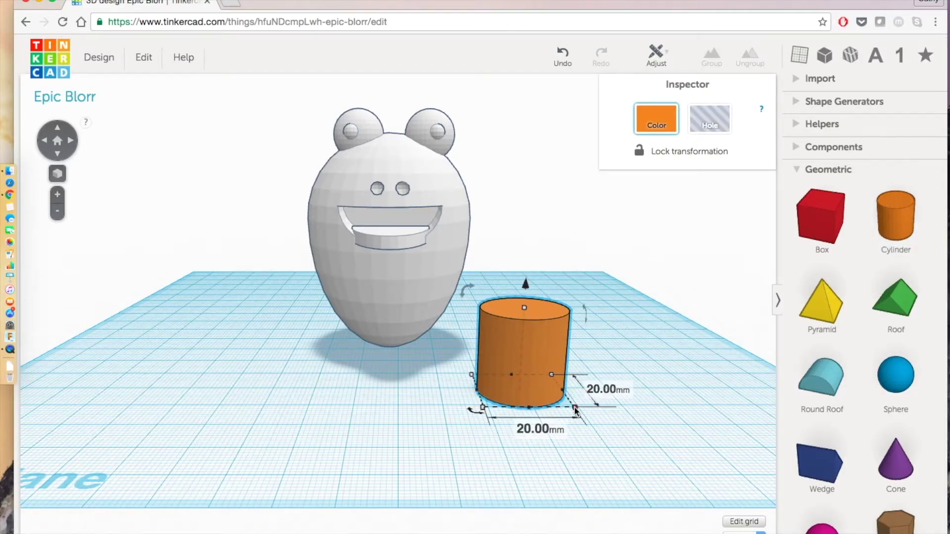
left_click_drag(575, 408, 497, 381)
left_click(570, 434)
Stretch the small cylinder taller and move it under the front of the body so its upper part sinks into the frog.
left_click(488, 362)
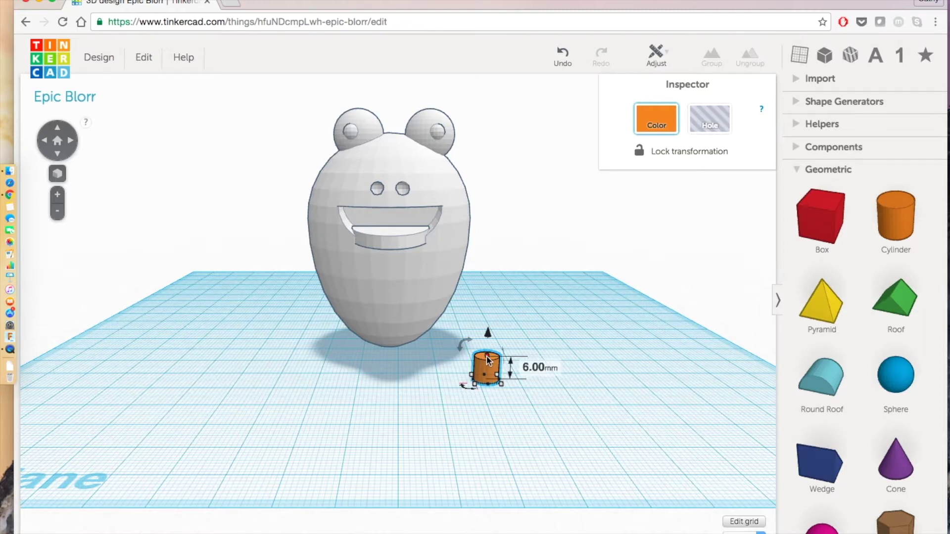
left_click_drag(488, 360, 490, 274)
left_click_drag(487, 342, 406, 321)
left_click(237, 223)
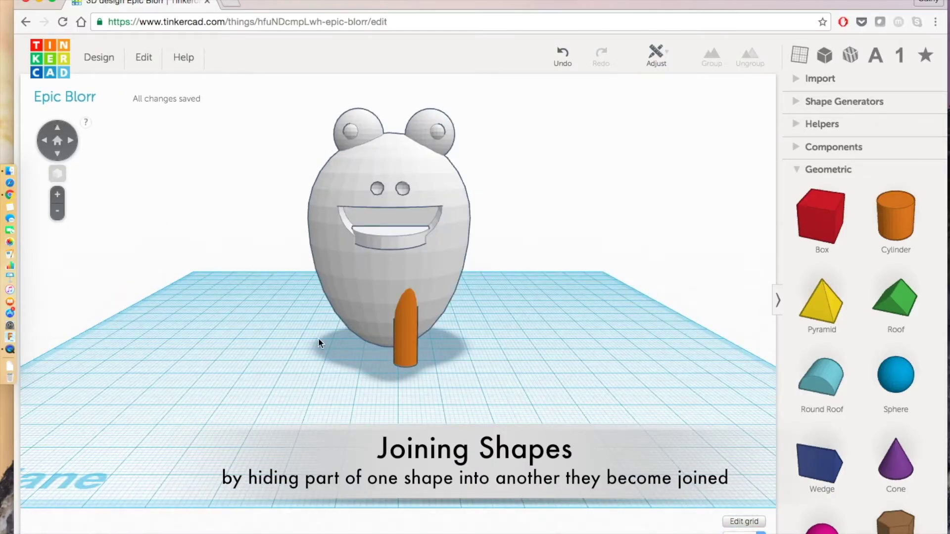
Duplicate the cylinder leg and place the copy next to it as the frog's second leg.
left_click(413, 337)
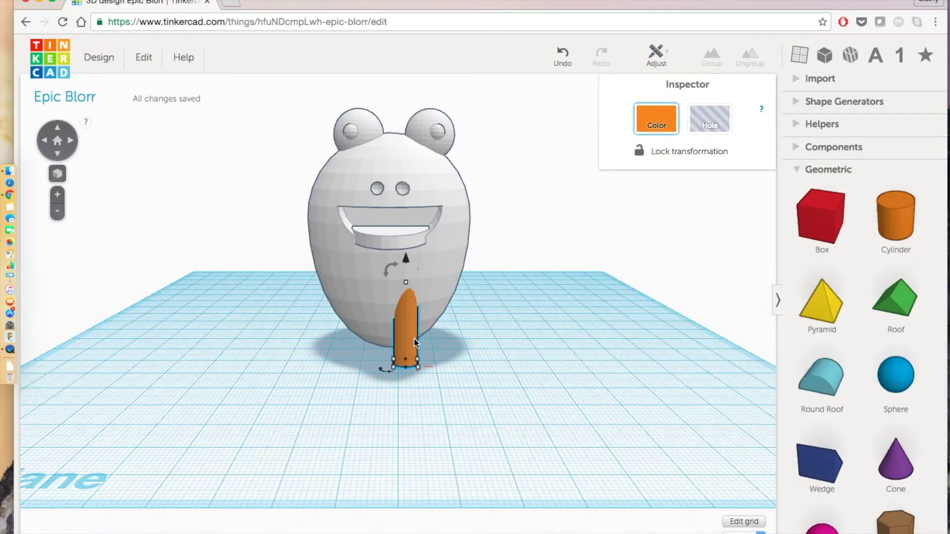
key("ctrl+d")
left_click_drag(414, 337, 376, 341)
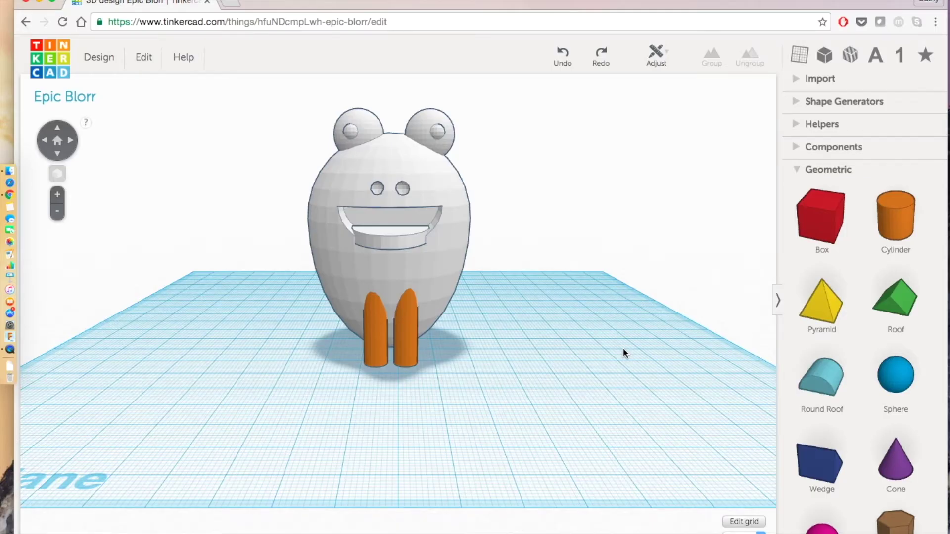
Add the yellow three-toed foot from the Extras shapes, shrink it and fit it under the first leg.
left_click(801, 316)
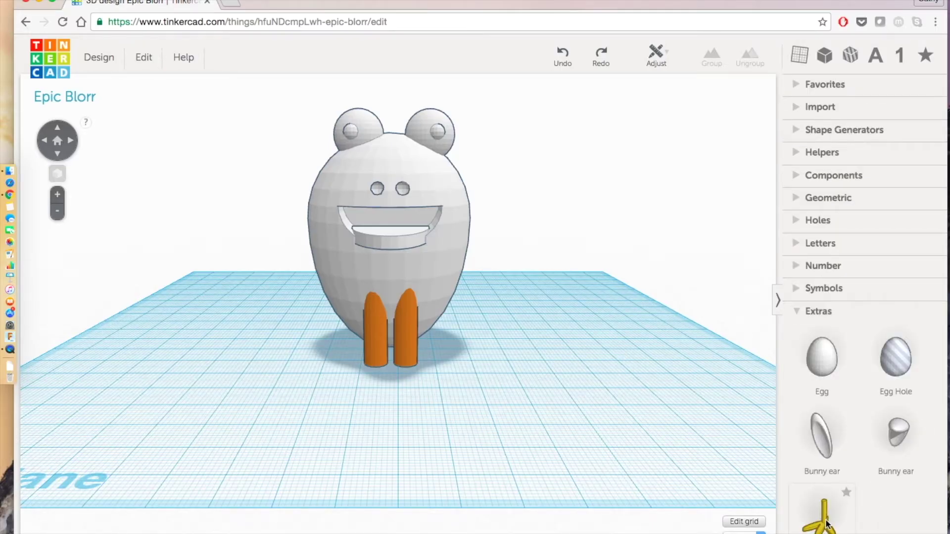
left_click_drag(825, 524, 458, 437)
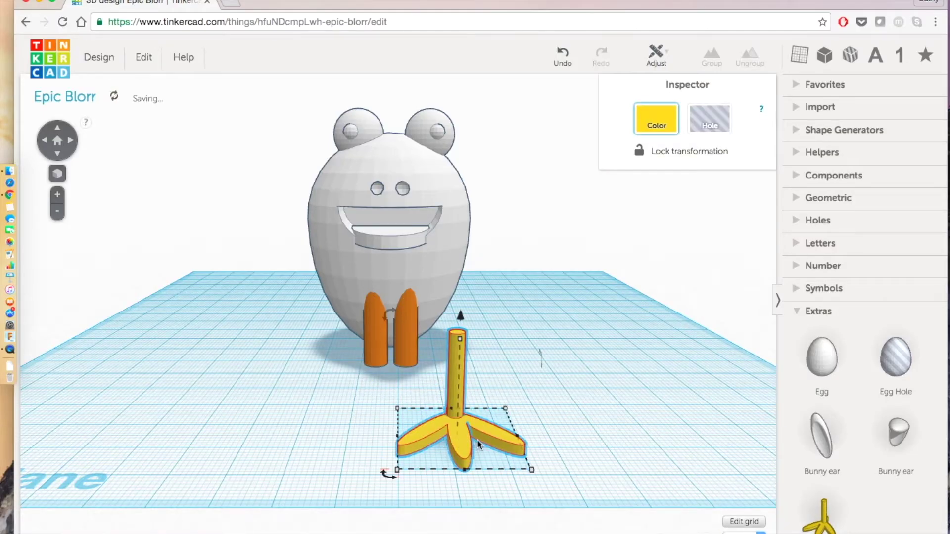
left_click_drag(533, 471, 420, 370)
left_click(496, 428)
left_click(447, 425)
left_click(495, 365)
left_click(72, 140)
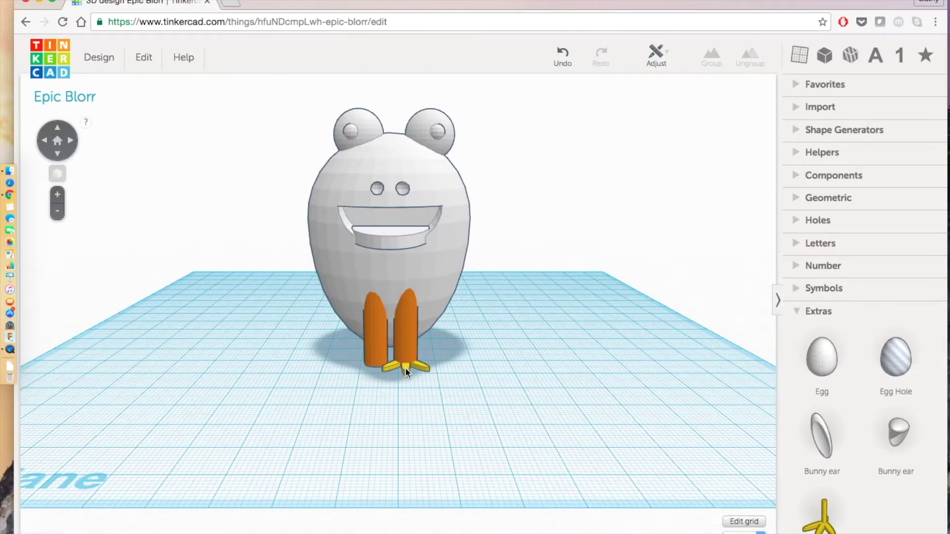
Copy the yellow foot and place the copy under the second leg.
left_click(405, 368)
key("super+v")
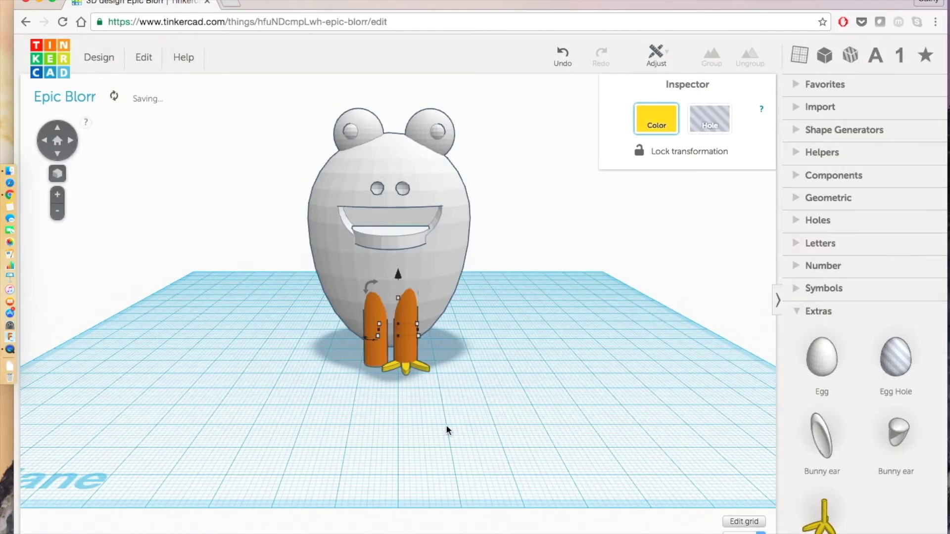
left_click_drag(366, 348, 371, 375)
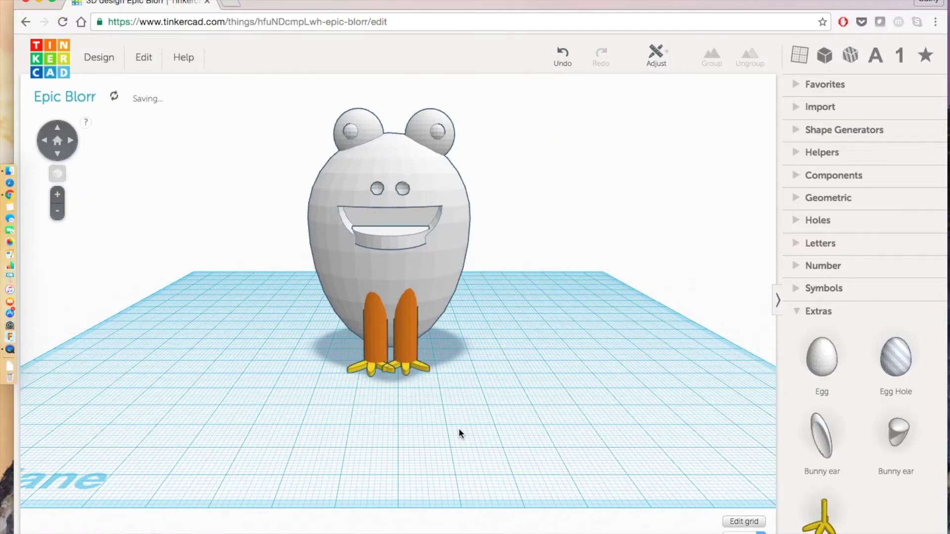
Check the feet from the side, and group the body, legs and feet into one object.
left_click(46, 148)
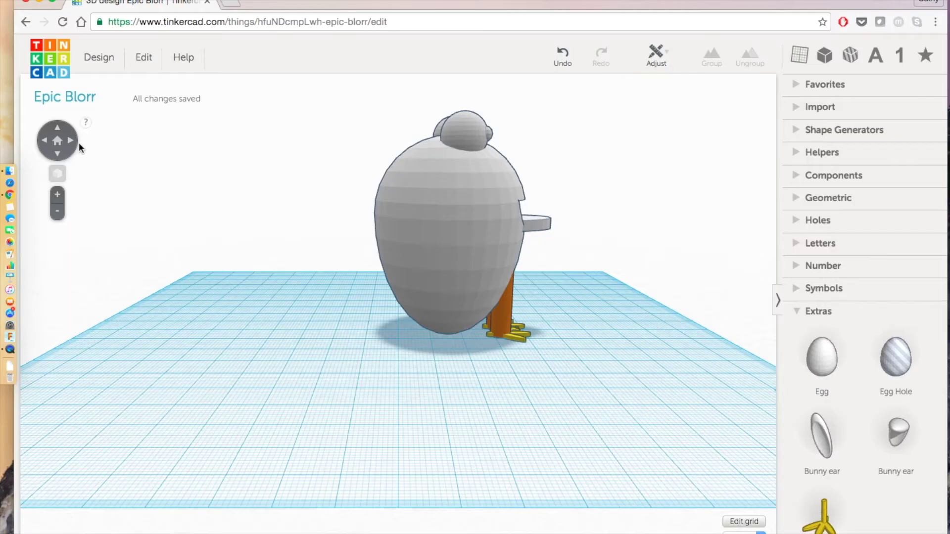
left_click(71, 141)
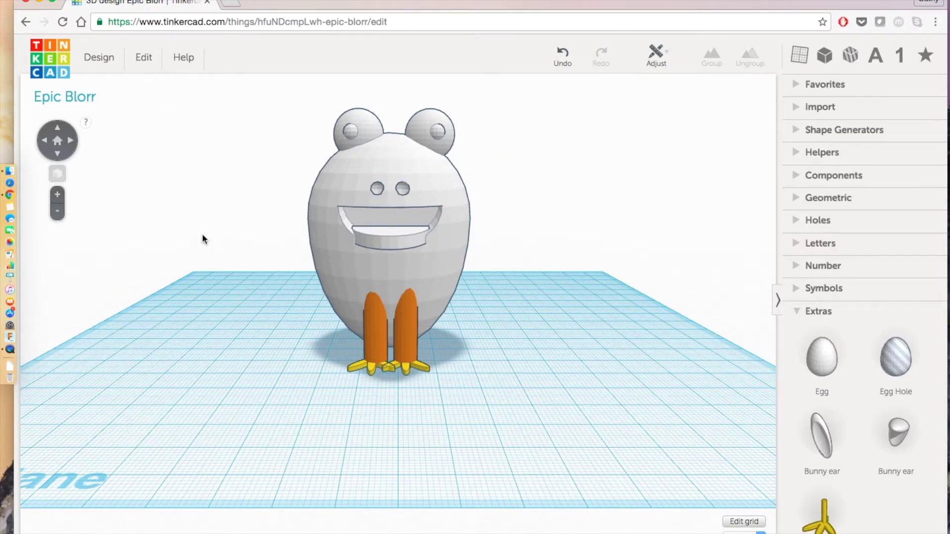
left_click_drag(242, 98, 567, 453)
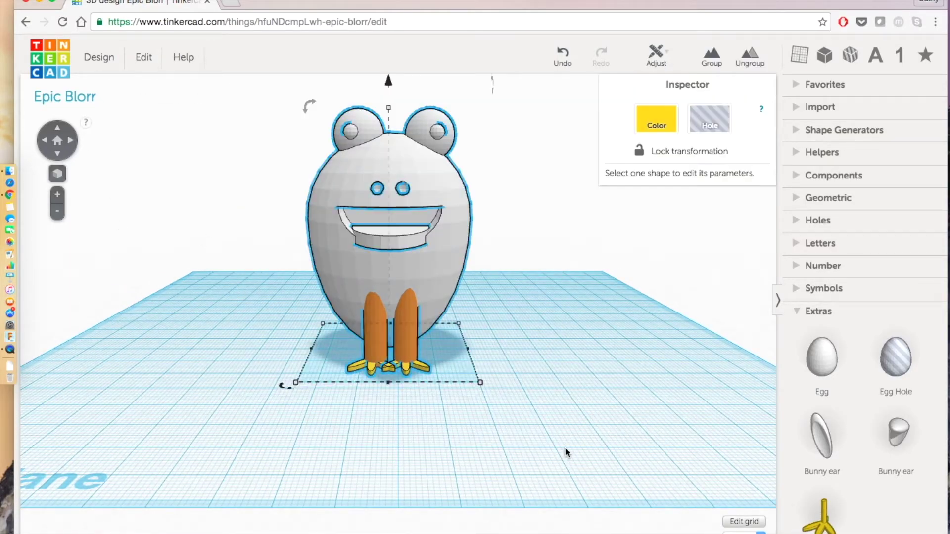
left_click(705, 62)
left_click(608, 286)
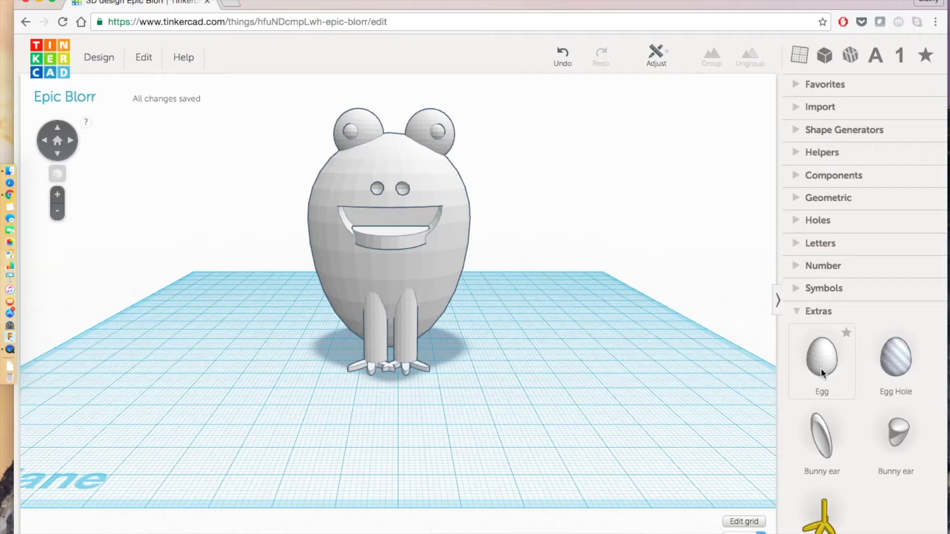
Place a new egg shape on the workplane beside the finished frog.
left_click_drag(824, 358, 572, 358)
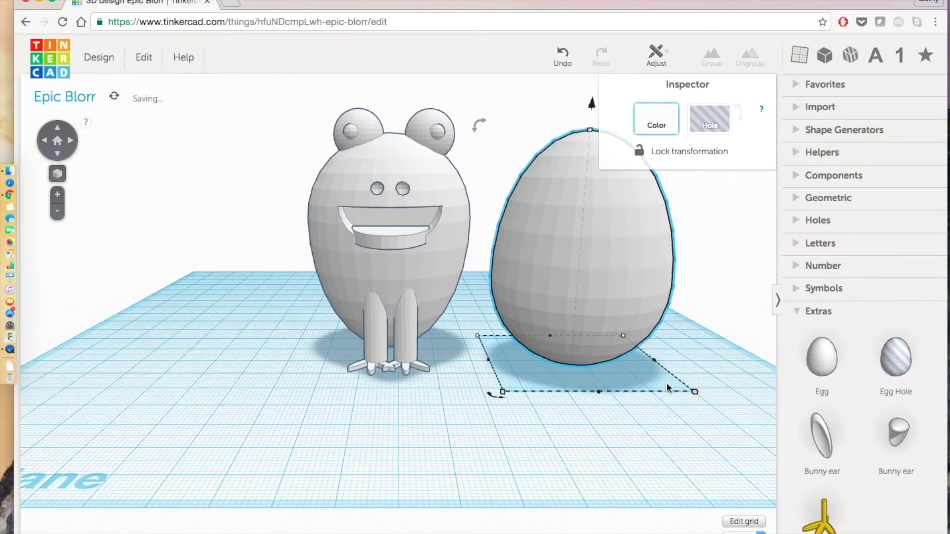
left_click(696, 323)
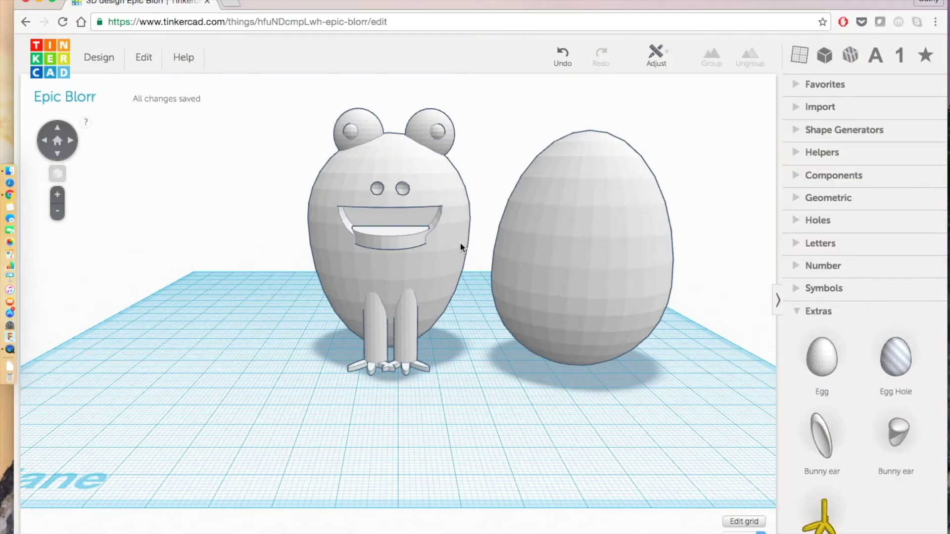
Shrink the new egg proportionally to a small egg next to the frog's front foot.
left_click(577, 309)
left_click(712, 415)
left_click(628, 322)
left_click_drag(695, 391, 514, 333, "shift")
left_click(590, 424)
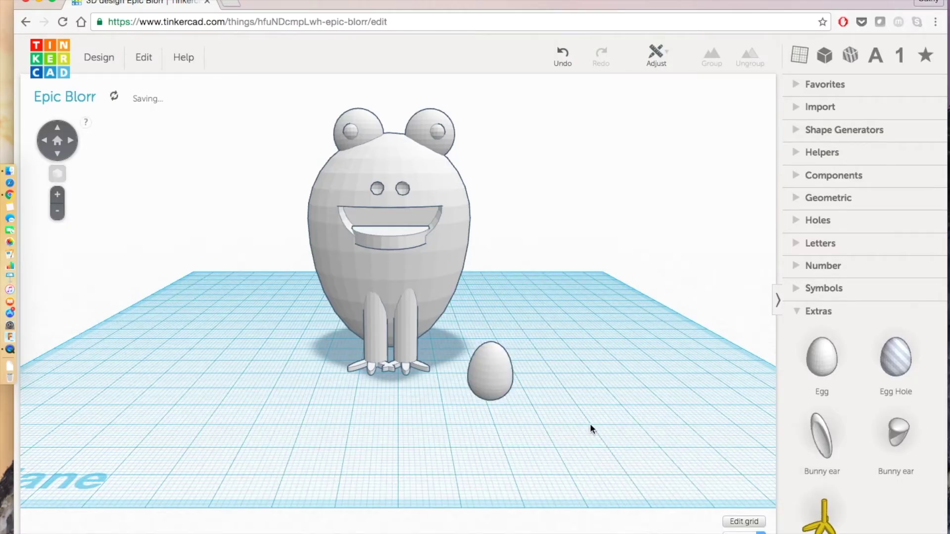
Stretch the small egg to 24 mm tall without keeping proportions, and widen its base slightly.
left_click(494, 369)
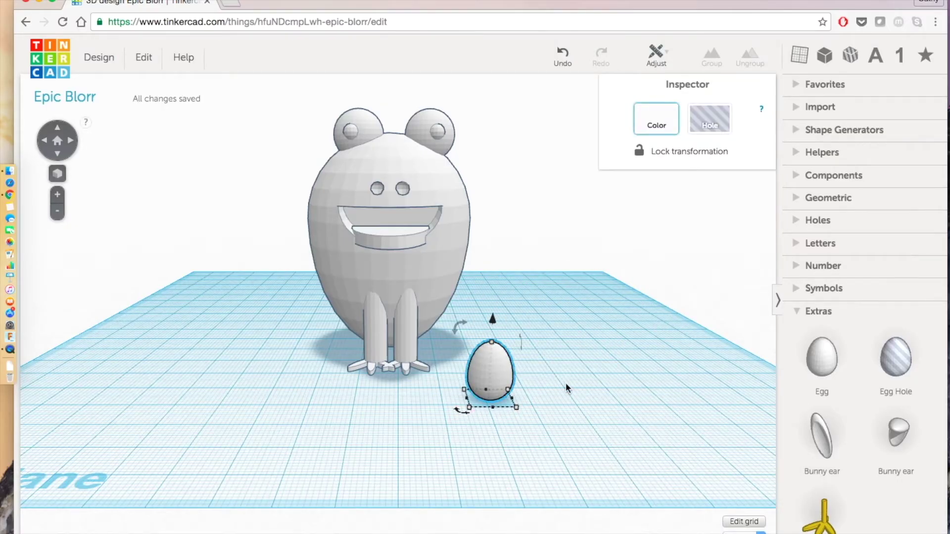
mouse_move(493, 345)
left_click_drag(494, 345, 491, 297)
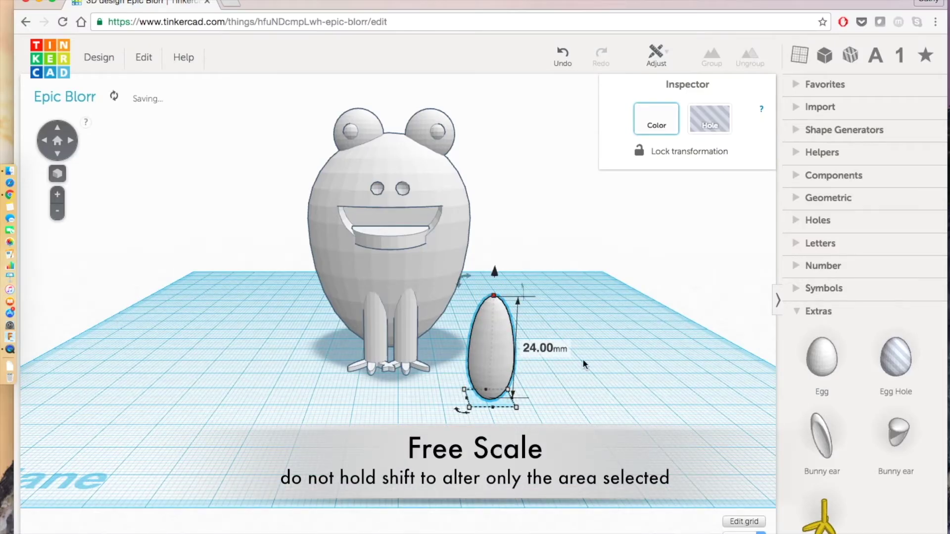
mouse_move(516, 409)
left_click_drag(516, 408, 525, 409)
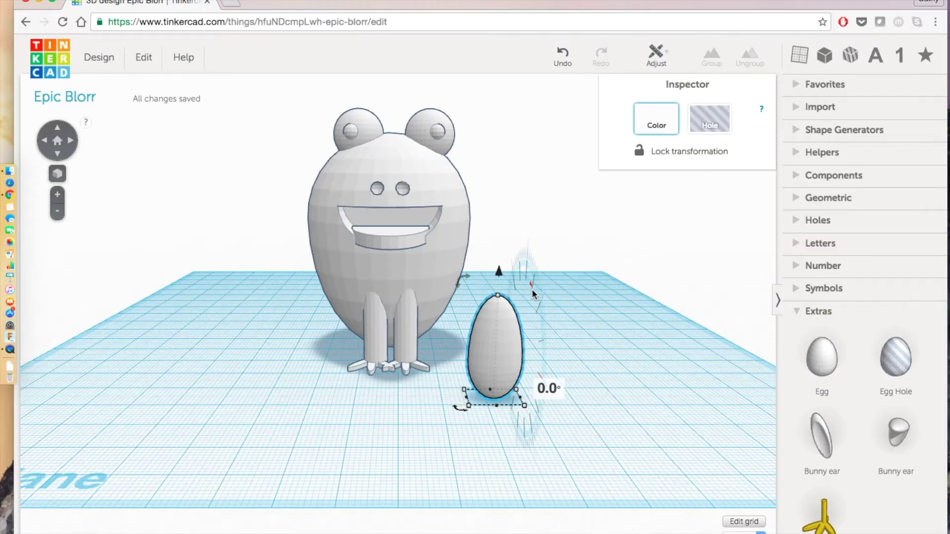
Tilt the stretched egg outward and place it against the side of the frog's body as a hind leg.
left_click_drag(532, 289, 558, 524)
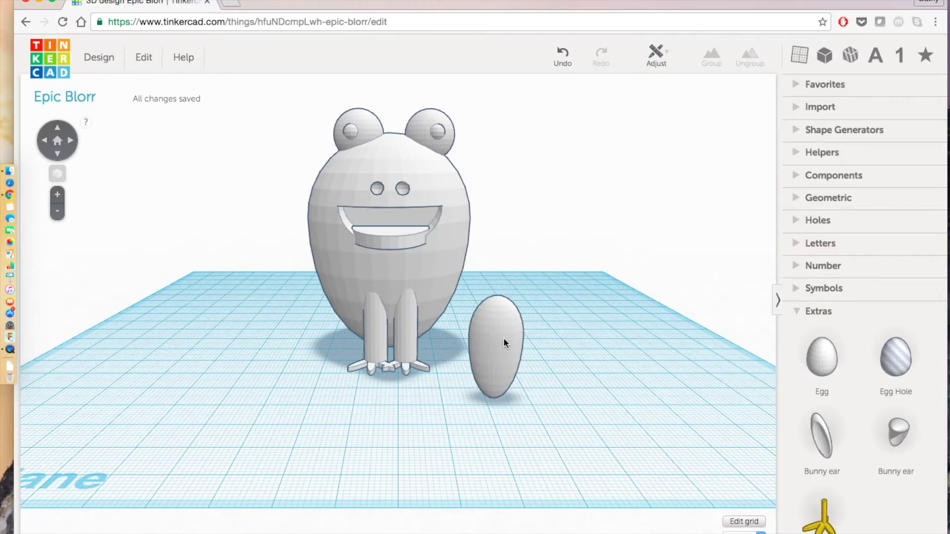
left_click(504, 340)
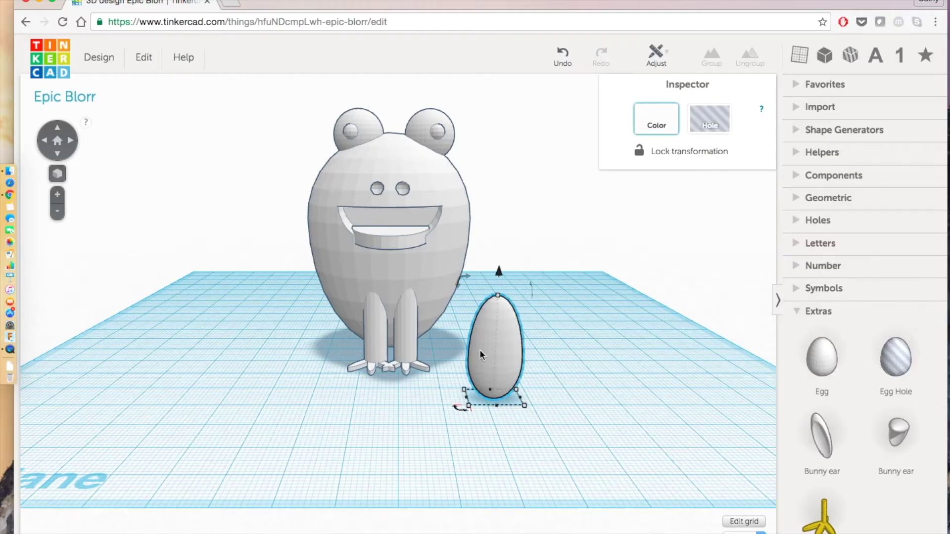
left_click_drag(460, 278, 480, 277)
left_click_drag(492, 349, 458, 310)
left_click(528, 370)
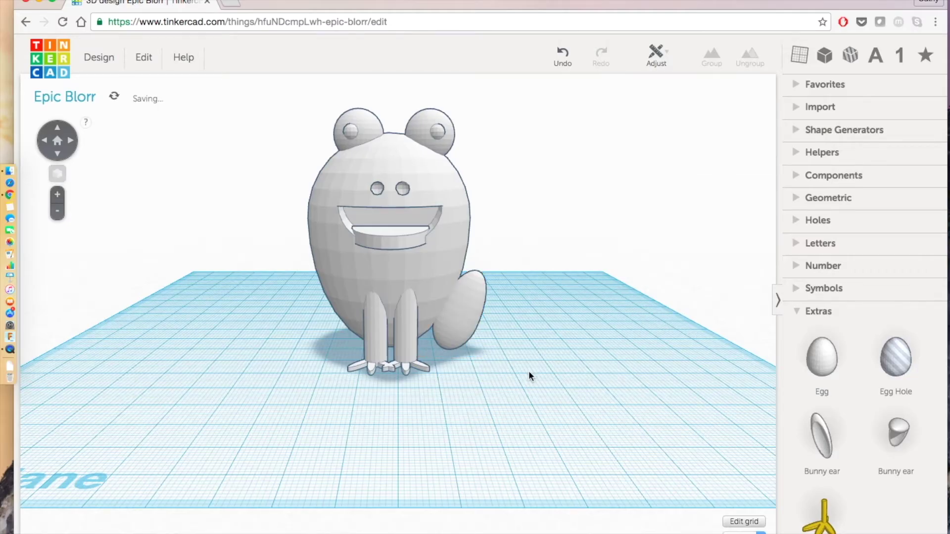
Duplicate the hind leg, tilt the copy the opposite way and place it against the other side of the body.
left_click(464, 324)
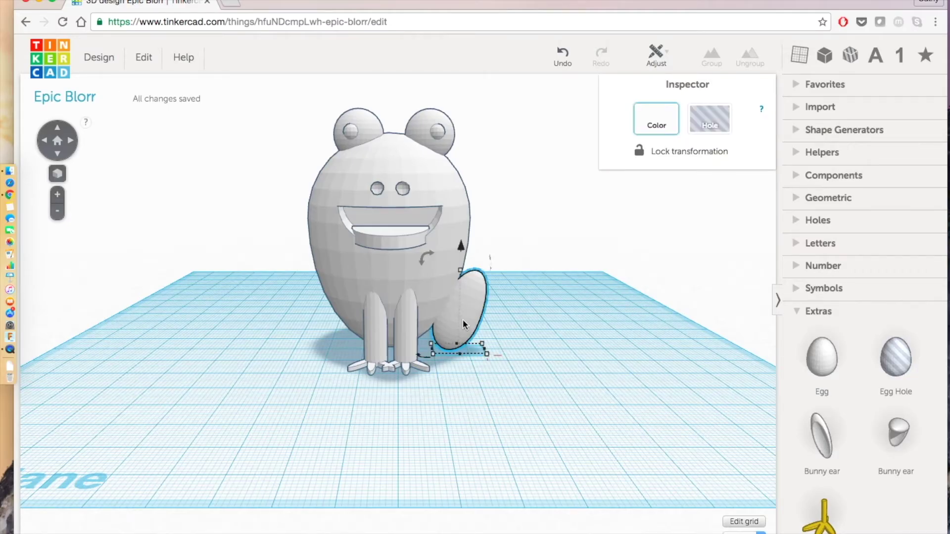
key("ctrl+d")
left_click_drag(464, 324, 275, 326)
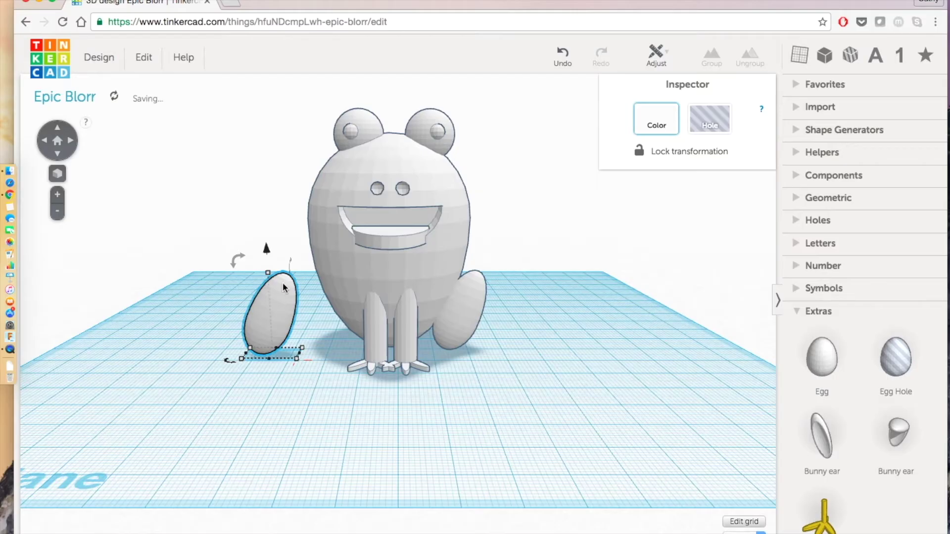
left_click_drag(235, 262, 213, 270)
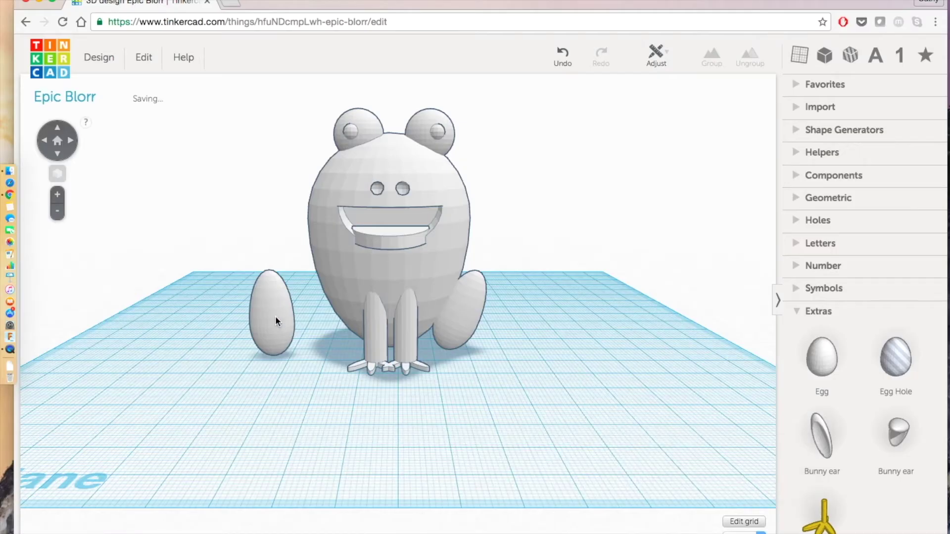
left_click_drag(241, 257, 231, 268)
left_click(289, 450)
left_click_drag(272, 312, 317, 308)
left_click(152, 223)
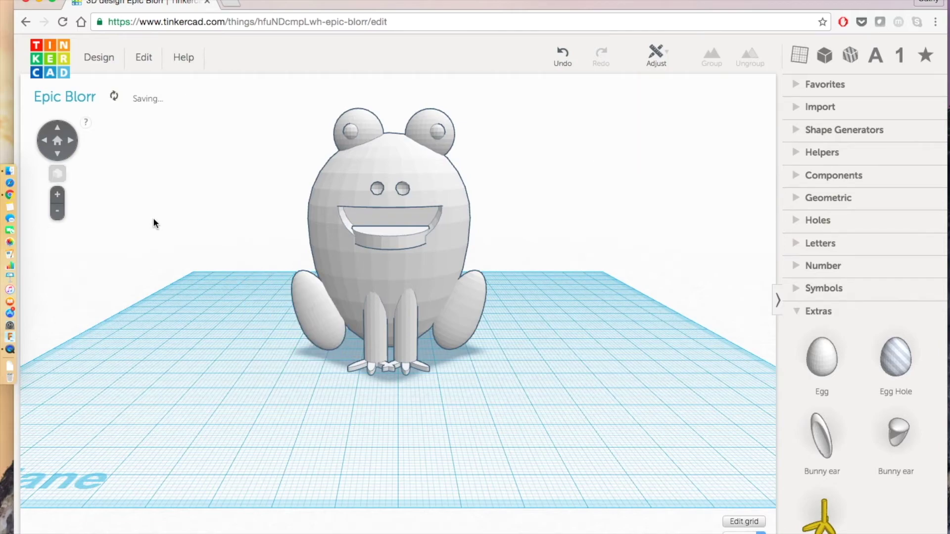
Add a yellow three-toed foot from the Extras shapes, turn it outward on the workplane and fit it under the first hind leg.
left_click(72, 142)
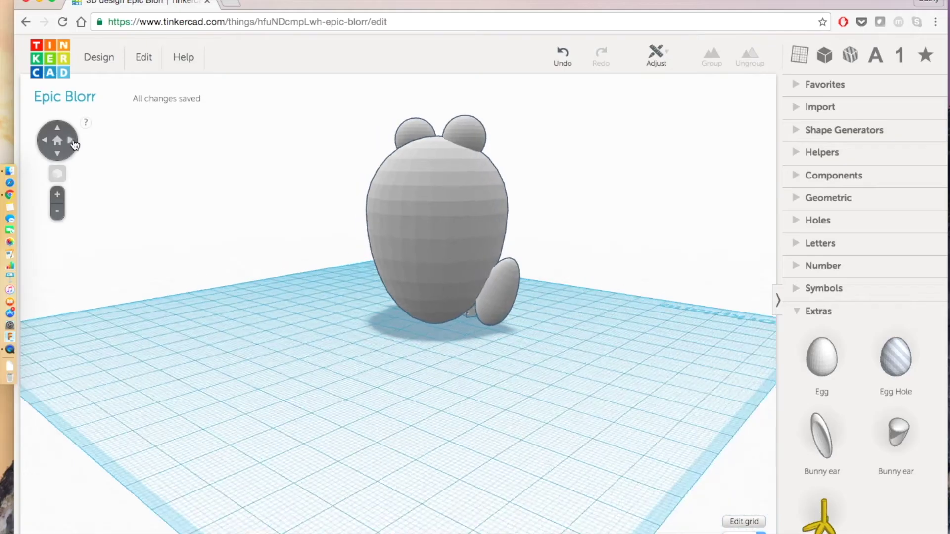
left_click(73, 143)
left_click(73, 142)
left_click(72, 143)
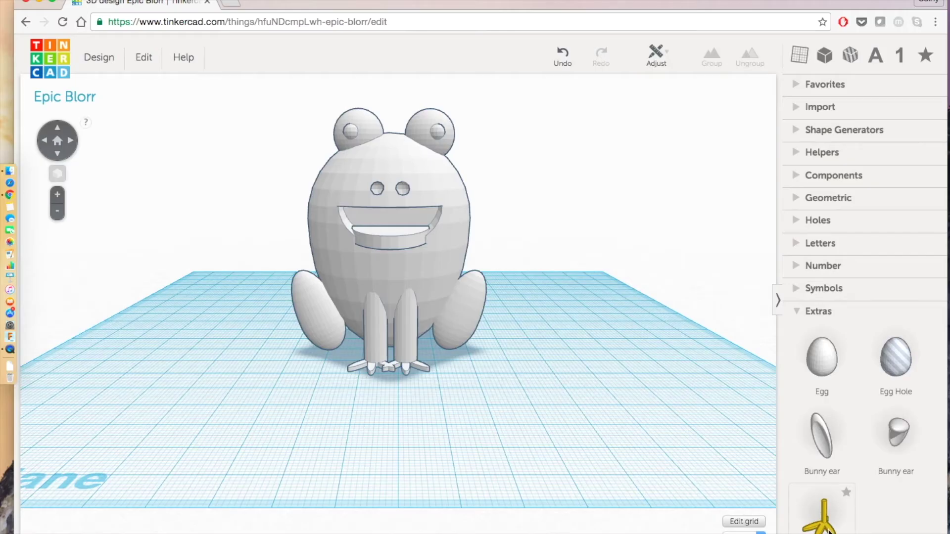
left_click_drag(829, 532, 499, 406)
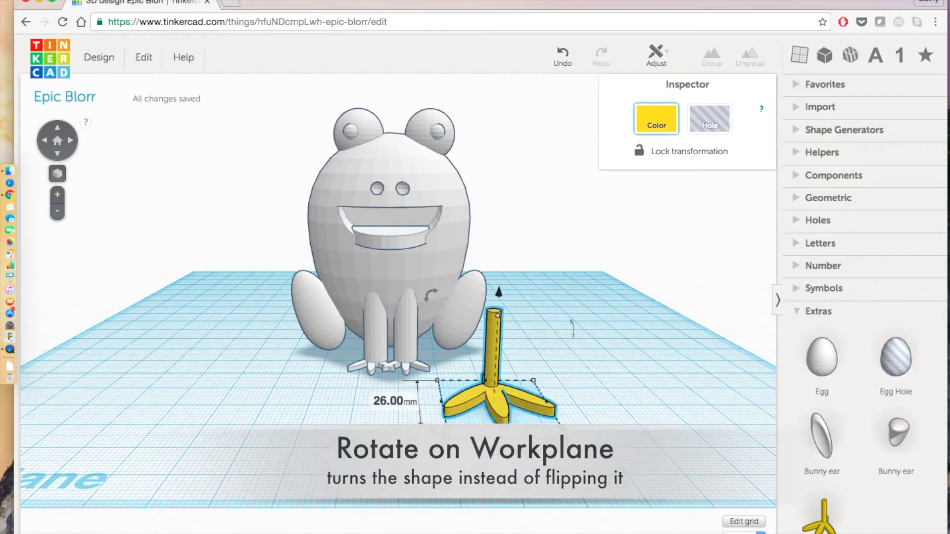
mouse_move(435, 435)
left_click_drag(449, 442, 460, 445)
left_click_drag(492, 403, 468, 360)
left_click(560, 391)
left_click(71, 141)
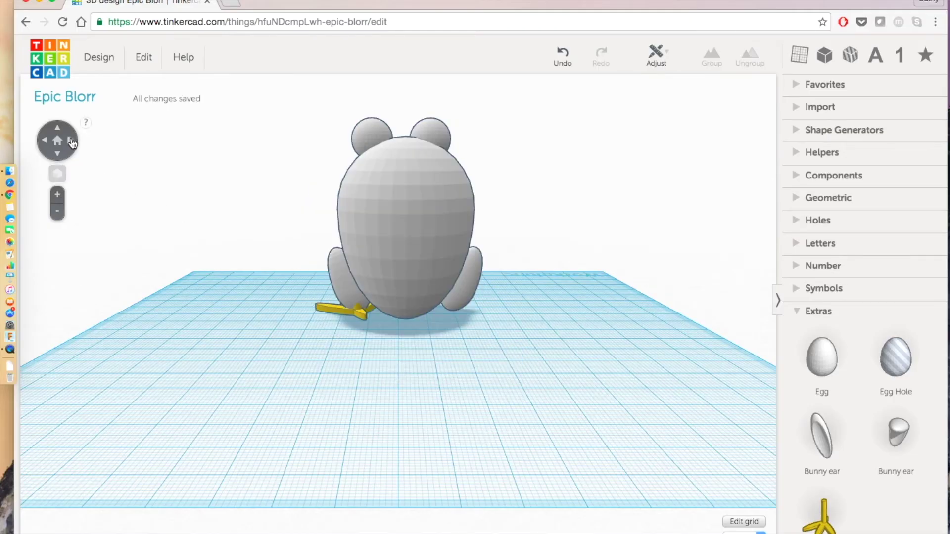
left_click(72, 142)
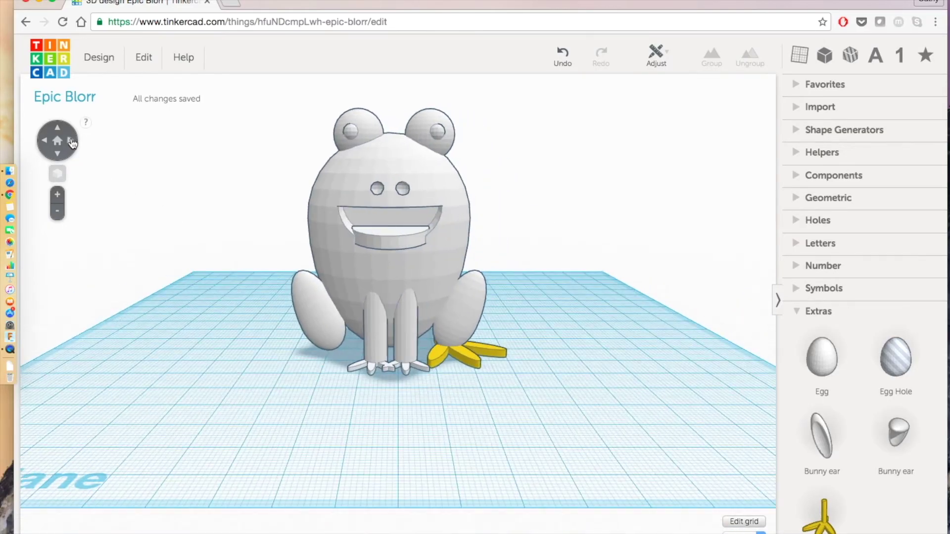
Copy the yellow hind foot and bring the copy out in front of the frog.
left_click(468, 359)
left_click(486, 429)
key("super+v")
key("Down")
key("Down")
key("Down")
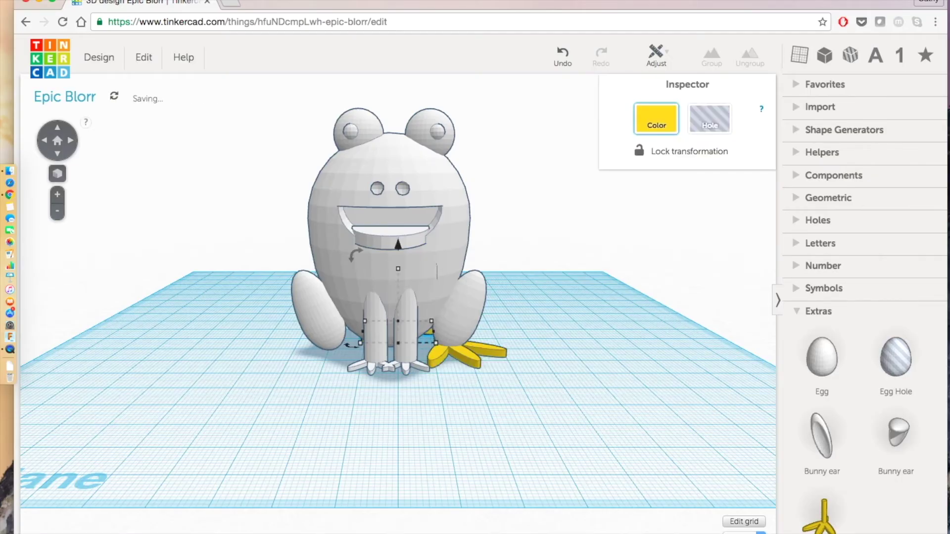
key("Down")
key("Down")
key("Down")
key("Down")
key("Down")
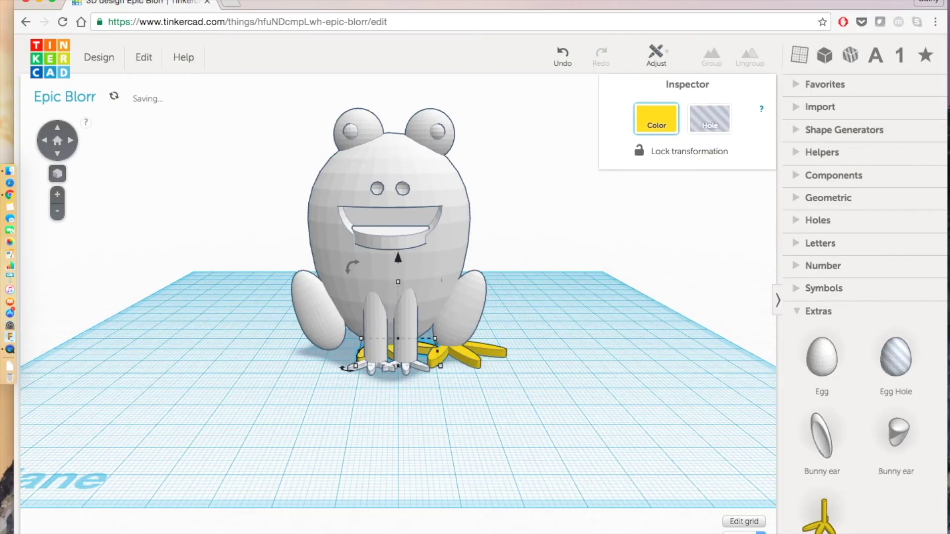
left_click(523, 426)
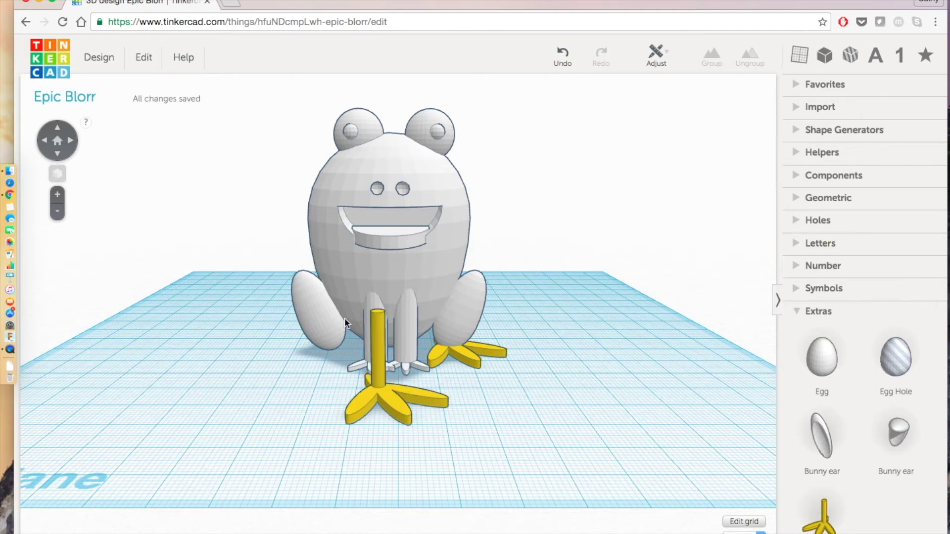
Turn the copied foot outward the opposite way on the workplane and fit it under the second hind leg.
left_click(369, 406)
left_click_drag(335, 428, 506, 458)
left_click(500, 461)
left_click_drag(389, 396, 292, 366)
key("Right")
key("Right")
key("Right")
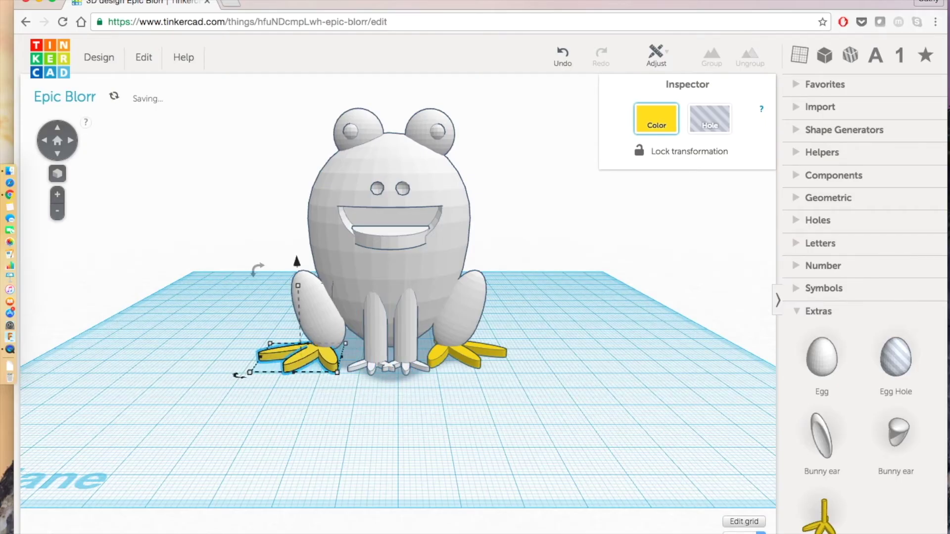
Group the frog's body, hind legs and yellow feet into one object.
left_click(314, 458)
key("super+a")
left_click(711, 57)
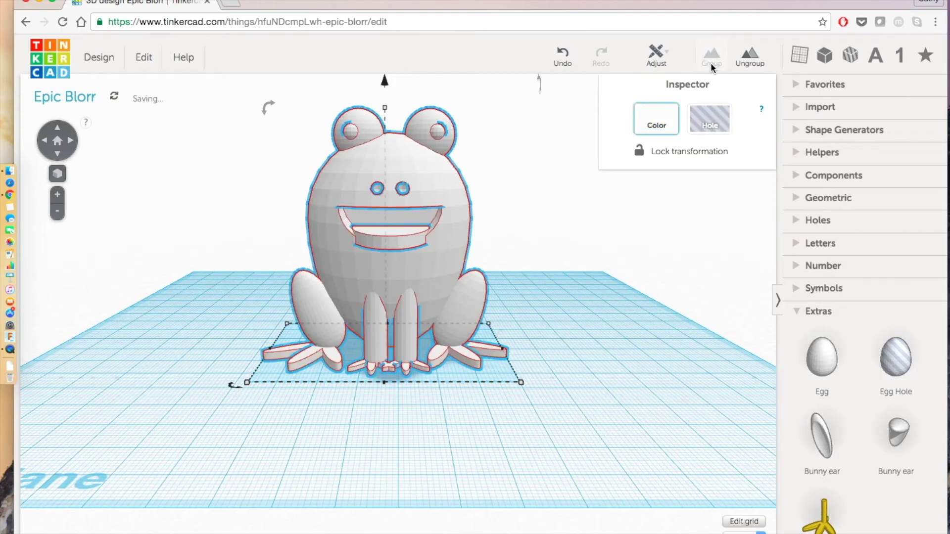
left_click(584, 295)
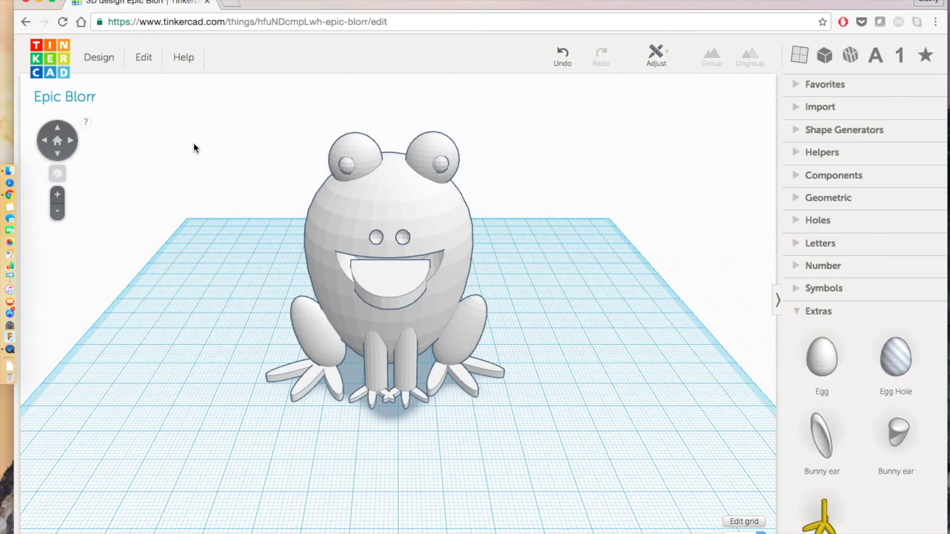
Download the frog design for 3D printing as an STL file.
left_click(99, 57)
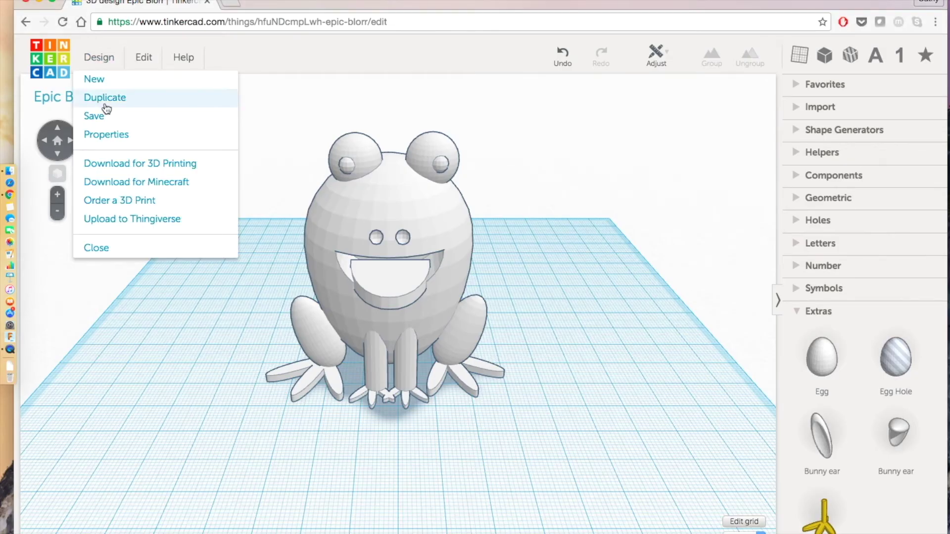
left_click(131, 167)
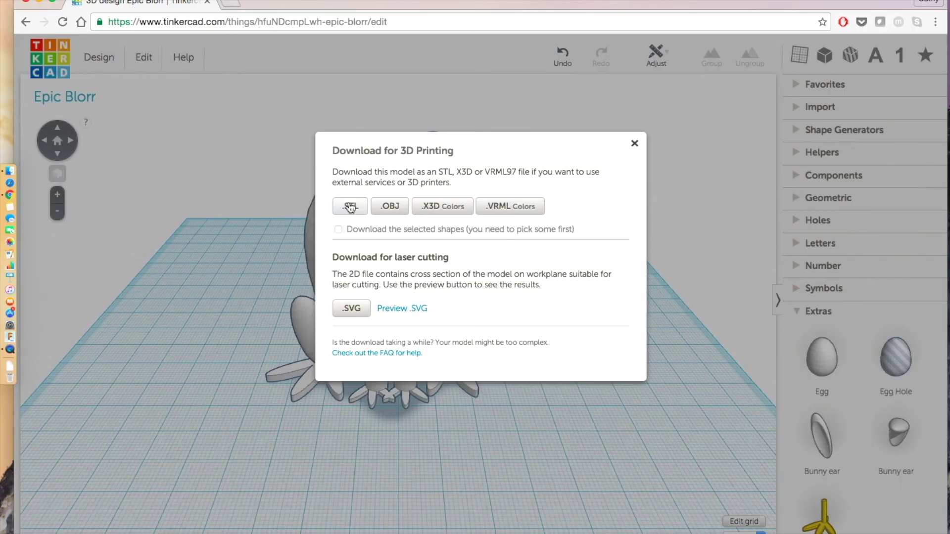
left_click(351, 206)
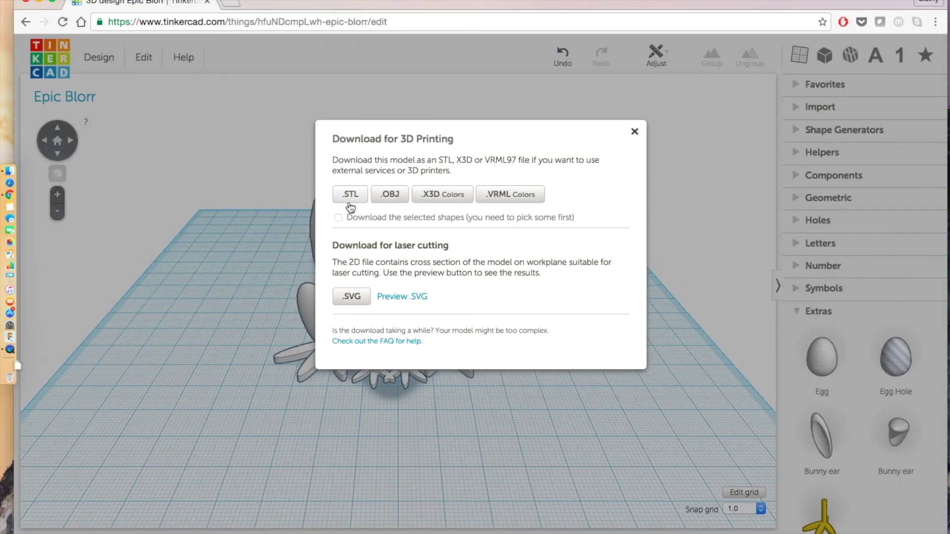
Leave the design and find Epic Blorr in the All designs list.
key("Escape")
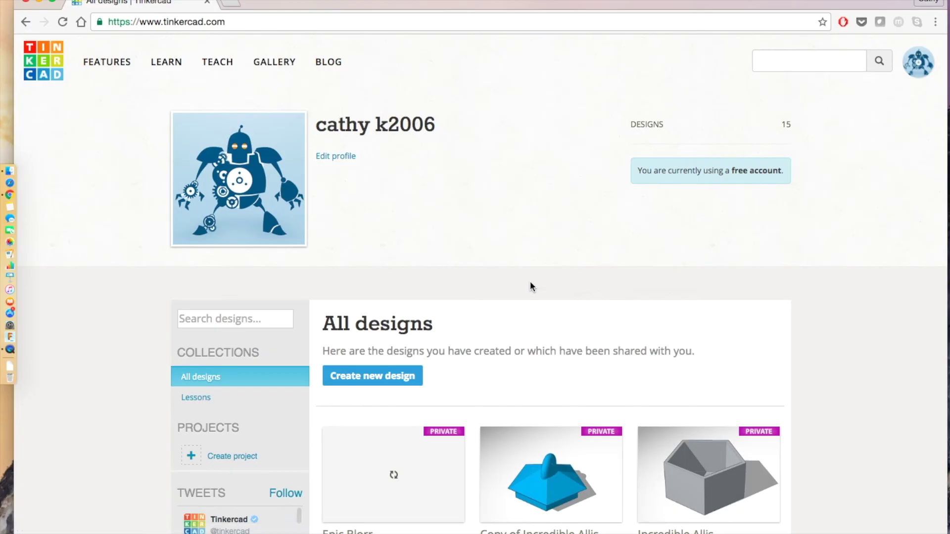
scroll(530, 283, "down", 5)
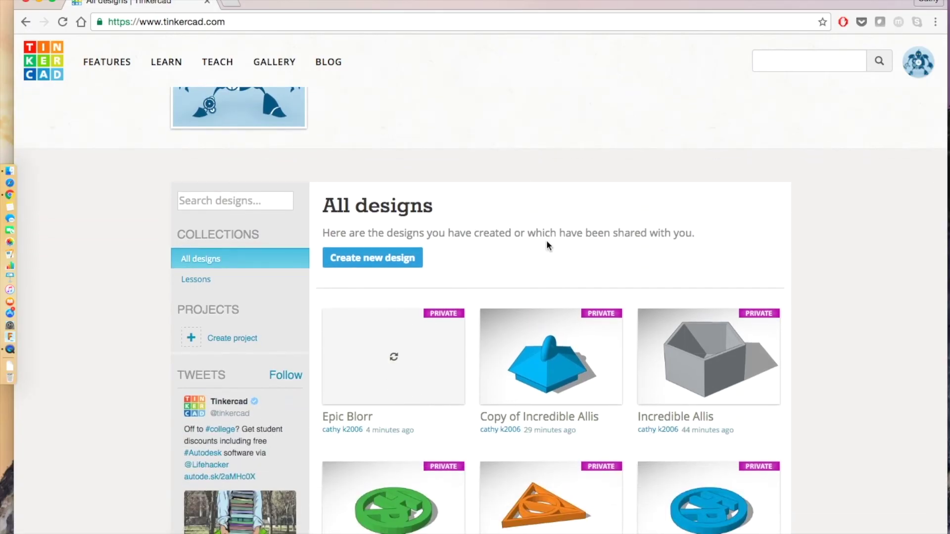
mouse_move(341, 350)
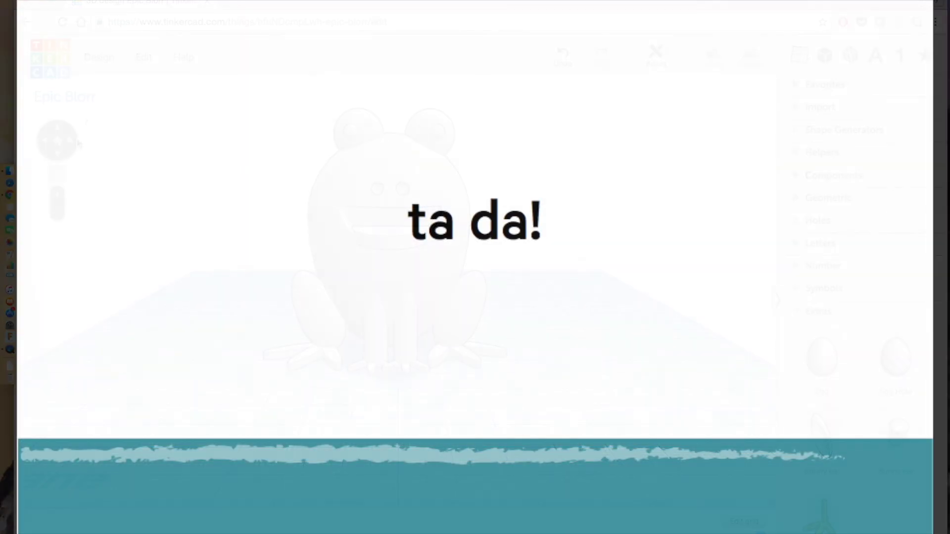